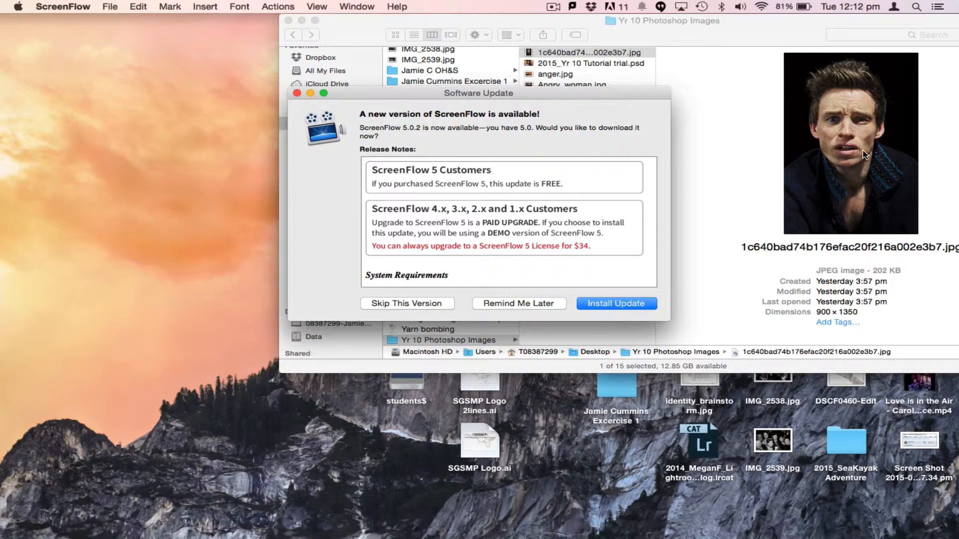
# Search for Photoshop with Spotlight and launch Adobe Photoshop CS6
pyautogui.click(916, 8)
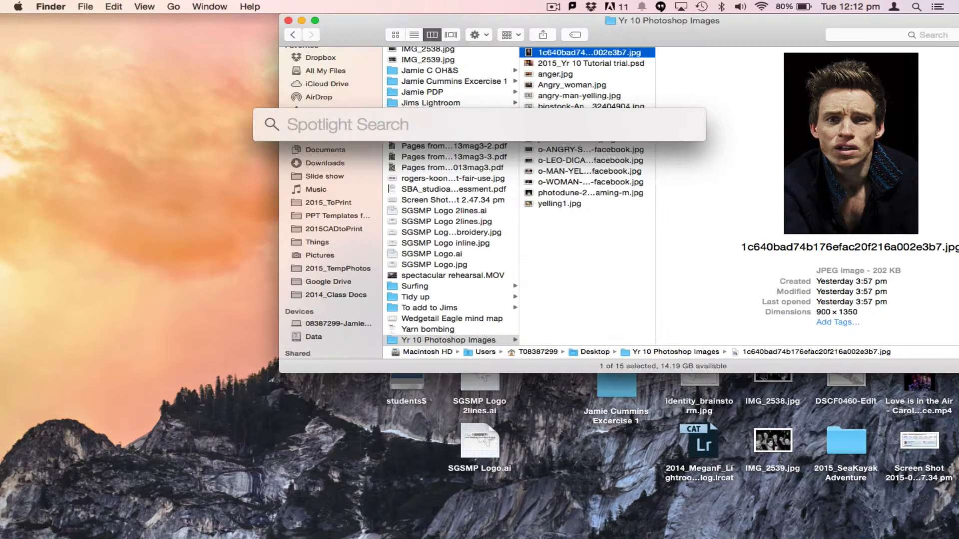
pyautogui.write('photos')
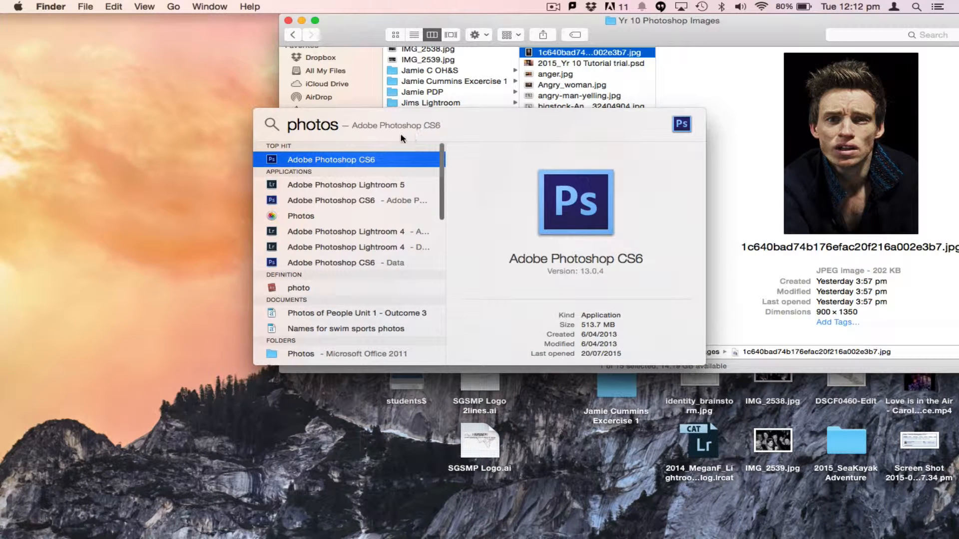
pyautogui.doubleClick(344, 162)
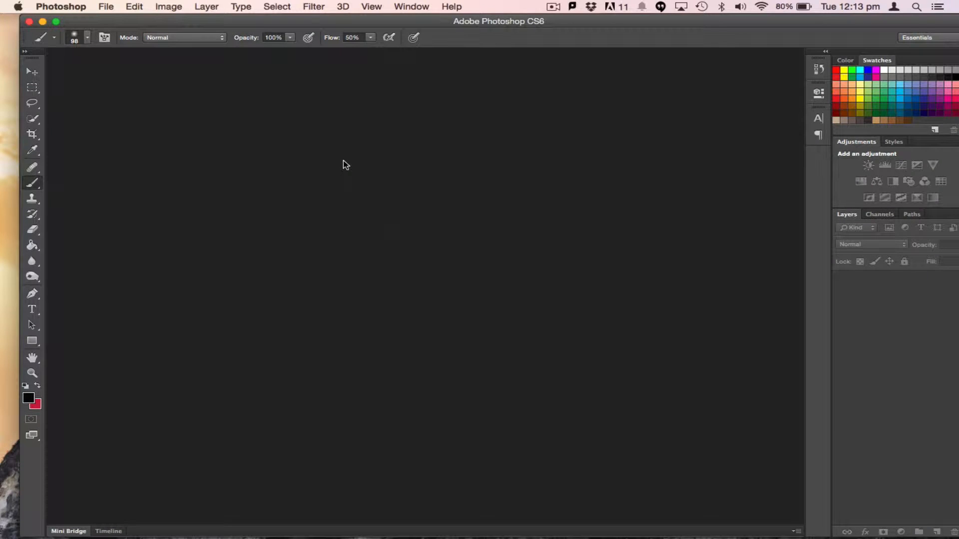
# Start a new document and name it with the student's name followed by _Removing Background
pyautogui.click(107, 7)
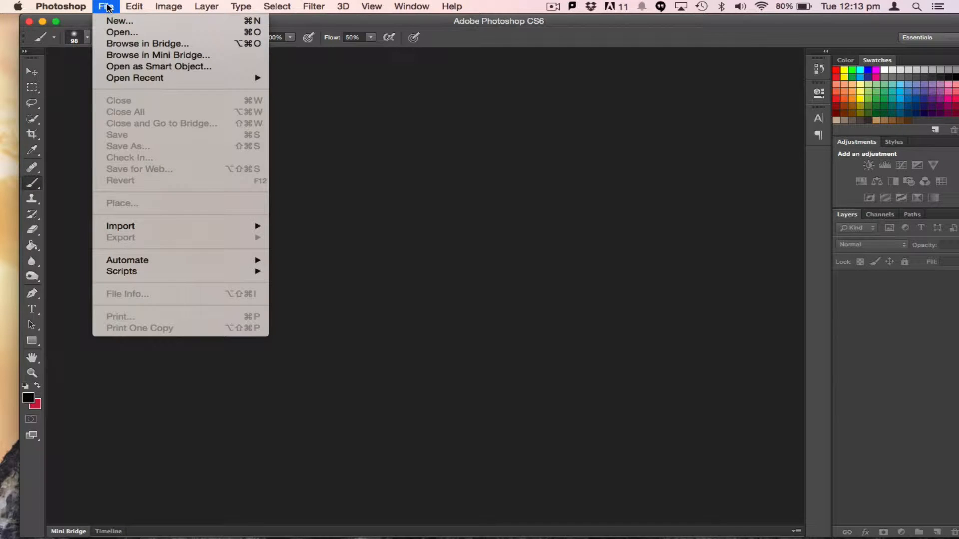
pyautogui.click(122, 22)
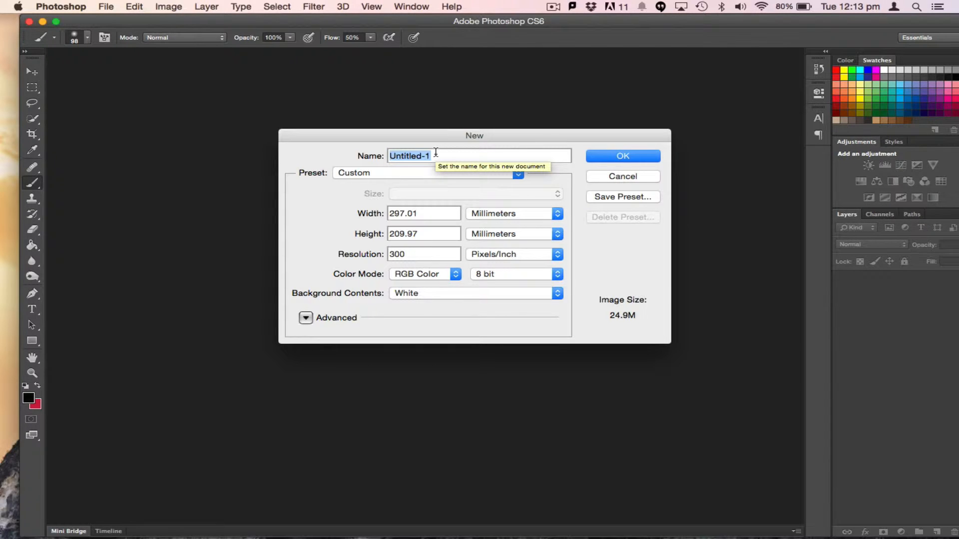
pyautogui.write('Jamie C')
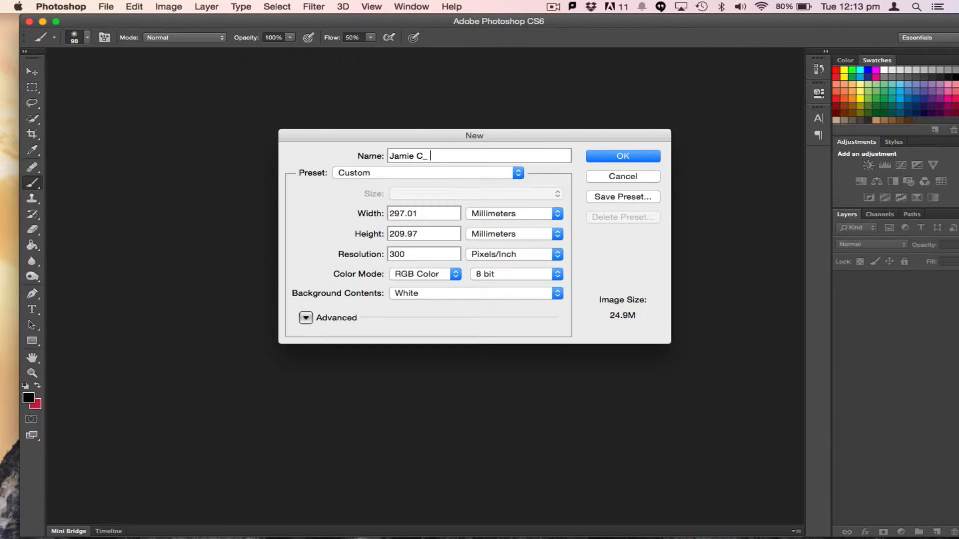
pyautogui.write('_Removing Background')
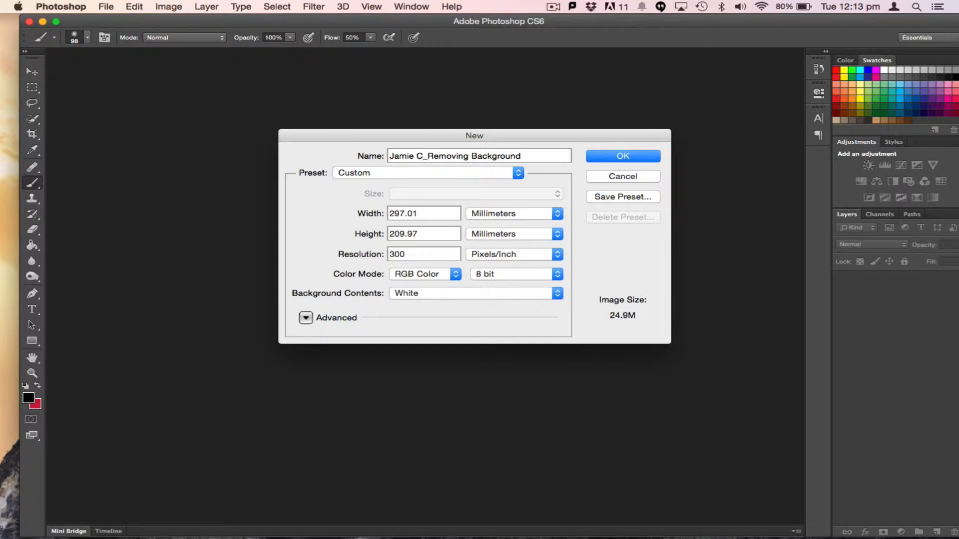
# Choose the International Paper A4 preset, then swap the dimensions to width 297 mm and height 210 mm
pyautogui.click(383, 174)
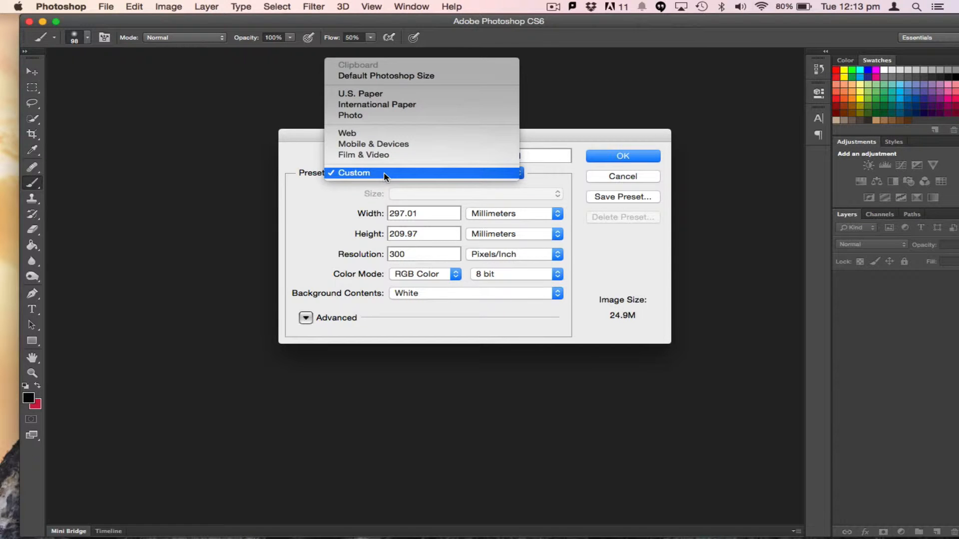
pyautogui.click(427, 104)
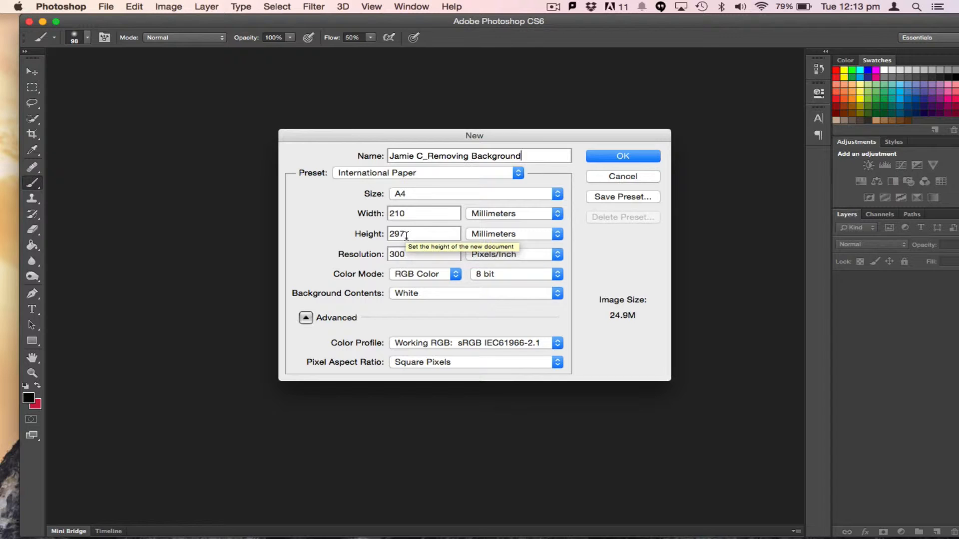
pyautogui.moveTo(405, 234); pyautogui.dragTo(384, 237)
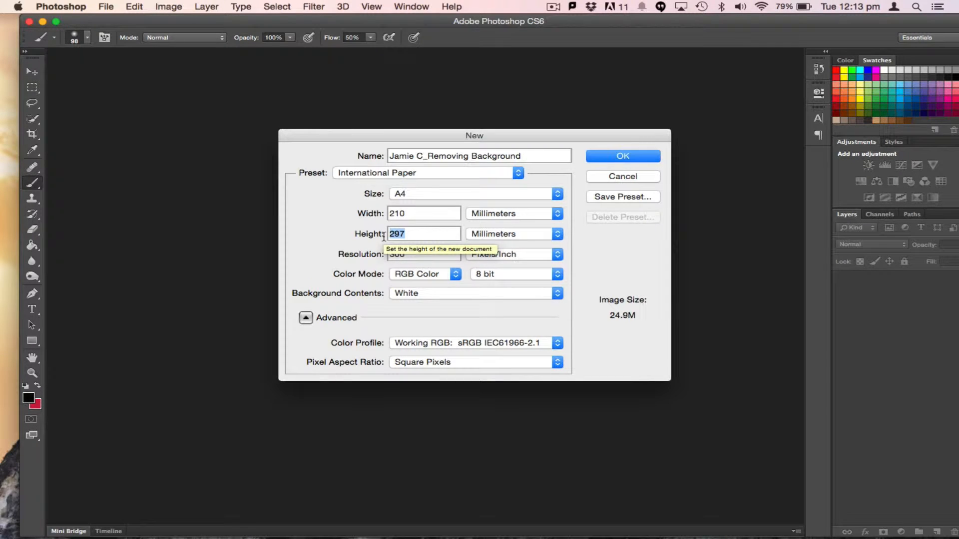
pyautogui.click(411, 215)
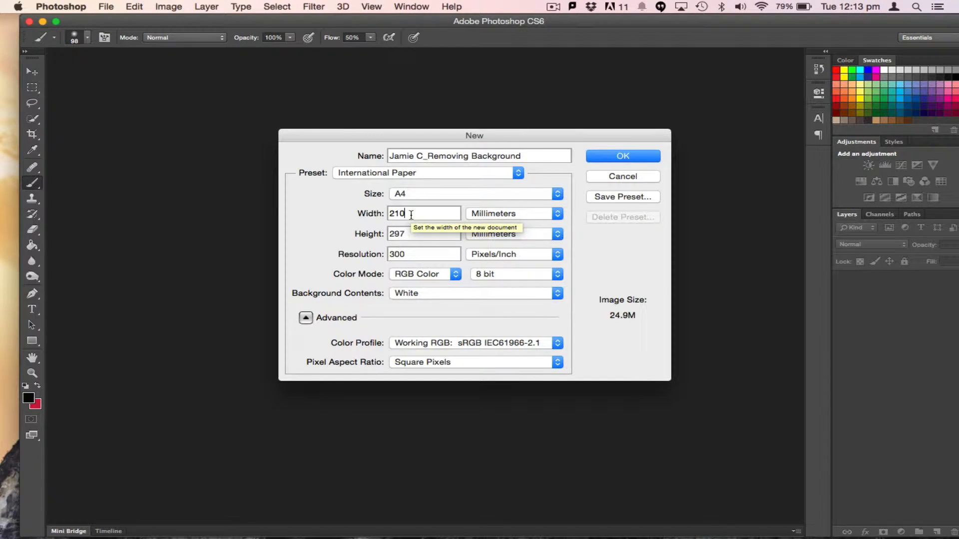
pyautogui.write('297')
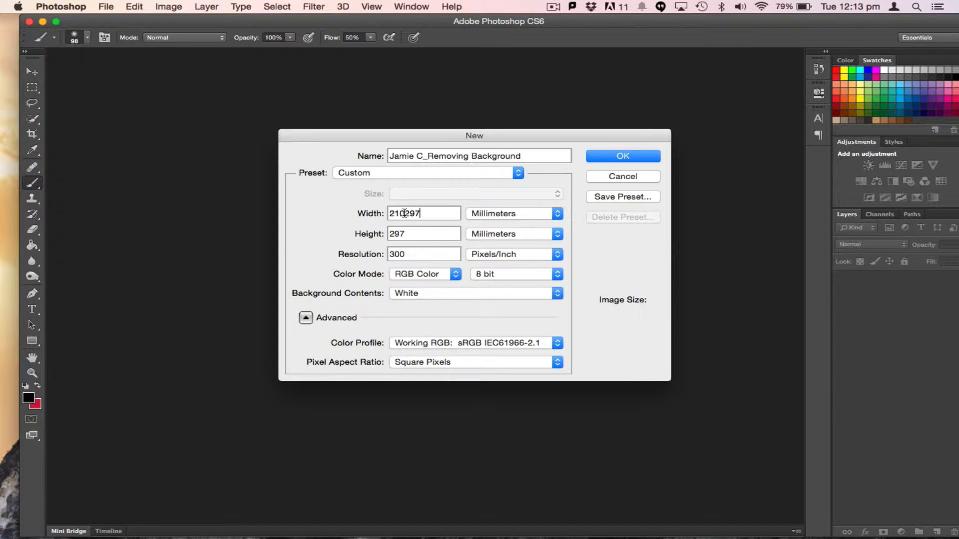
pyautogui.moveTo(405, 213); pyautogui.dragTo(387, 214)
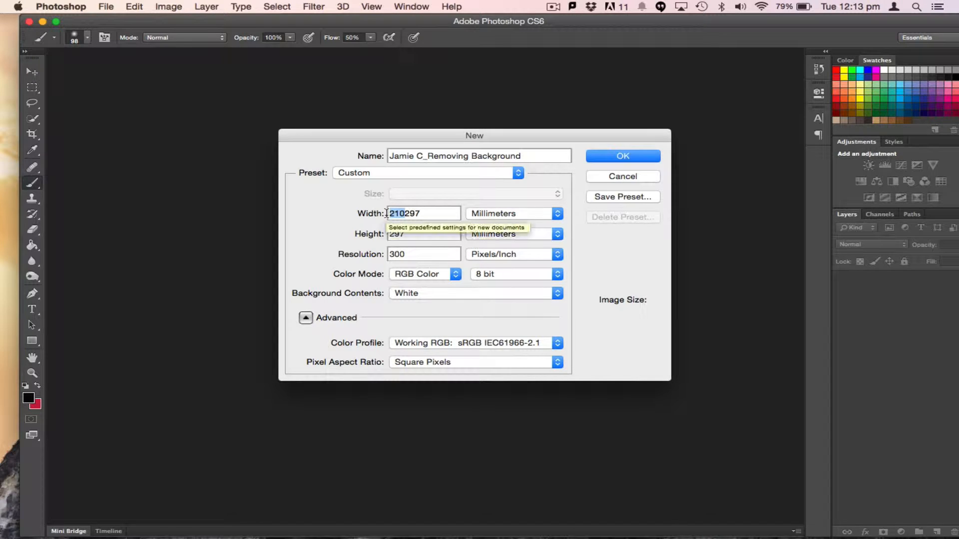
pyautogui.press('super+x')
pyautogui.press('Tab')
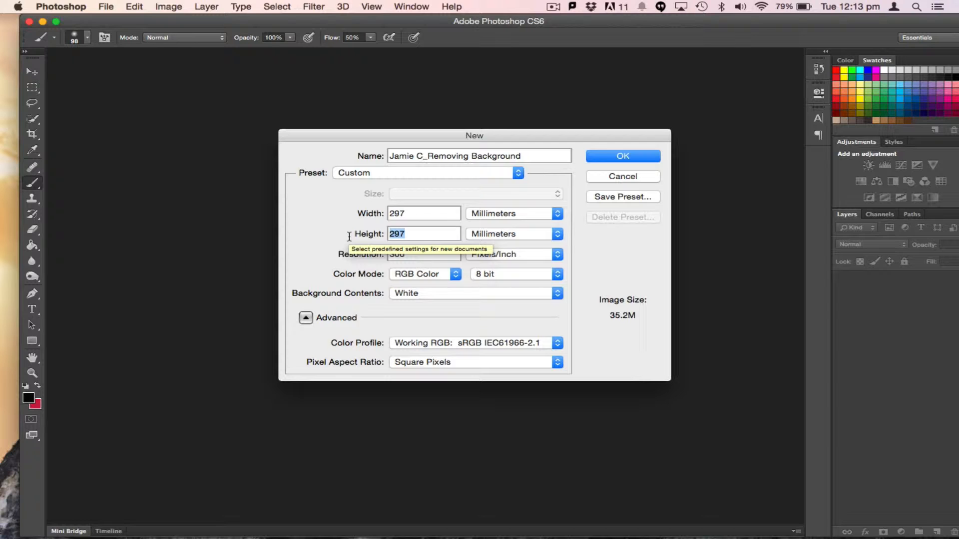
pyautogui.press('super+v')
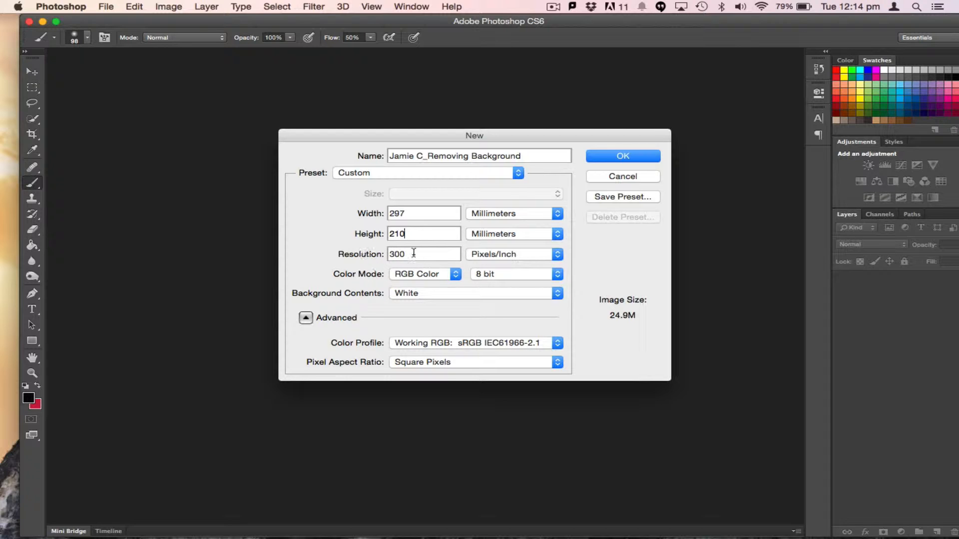
# Set the resolution to 200 pixels/inch and create the document
pyautogui.press('Tab')
pyautogui.write('200')
pyautogui.click(627, 157)
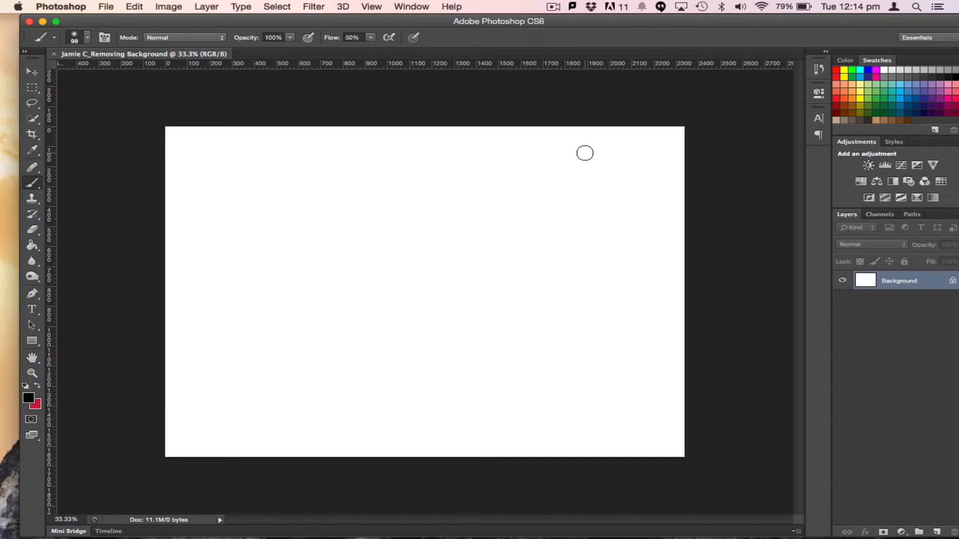
# Switch to Google Drive in Chrome and open the download options for the Yr 10 Photoshop Images folder
pyautogui.press('super+Tab')
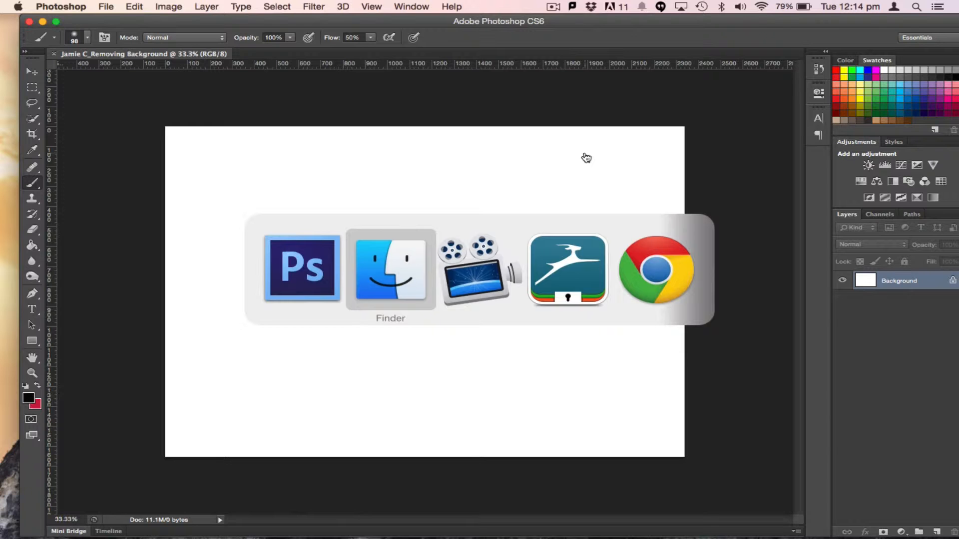
pyautogui.press('super+Tab')
pyautogui.press('super+Tab')
pyautogui.press('super+Tab')
pyautogui.press('super+Tab')
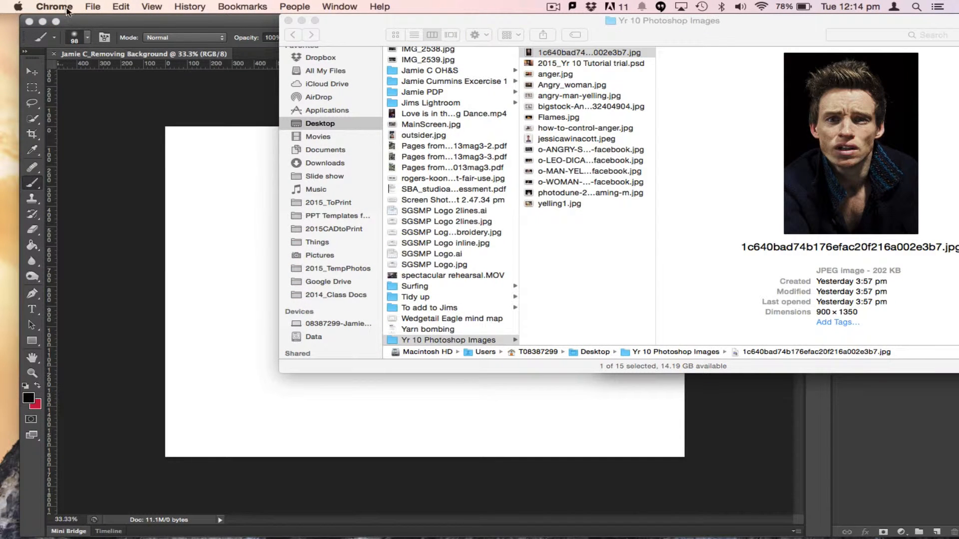
pyautogui.moveTo(761, 538)
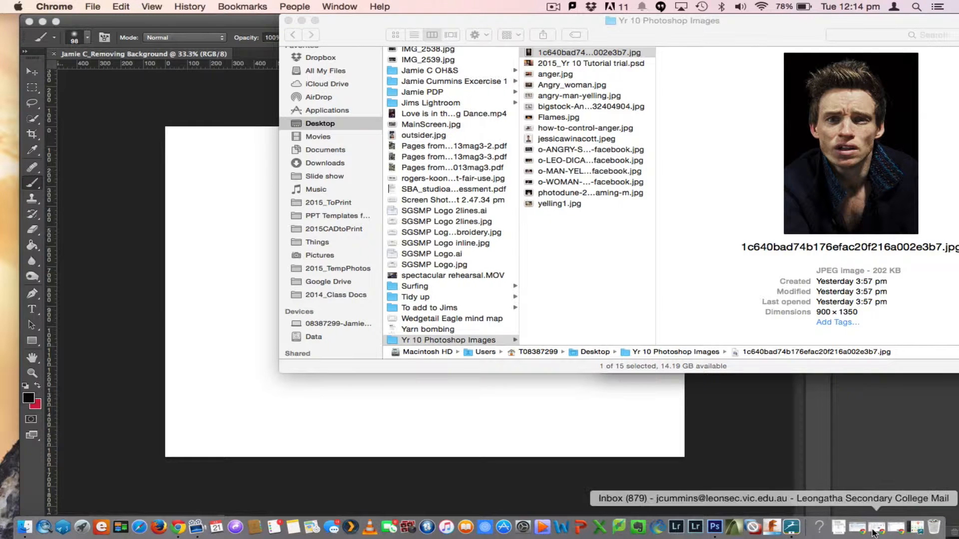
pyautogui.click(900, 532)
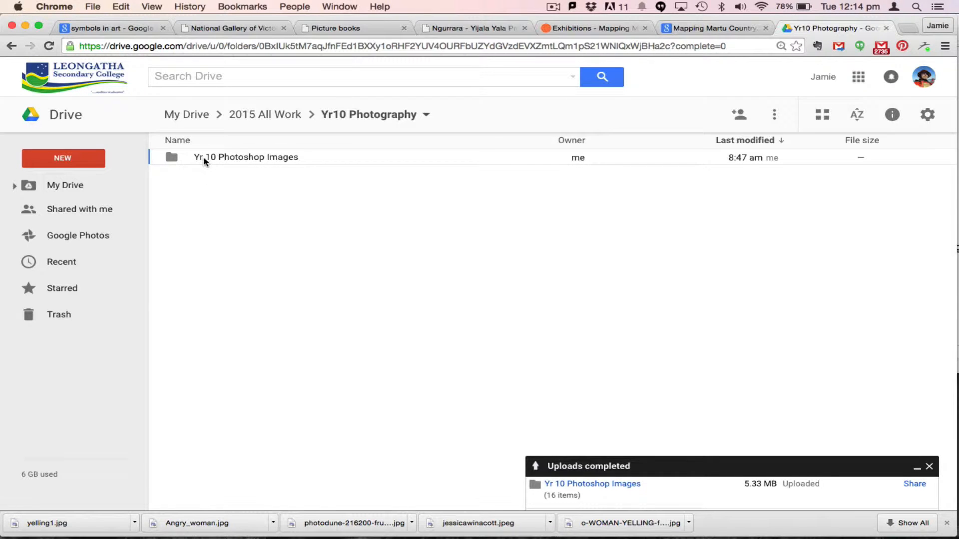
pyautogui.click(173, 159)
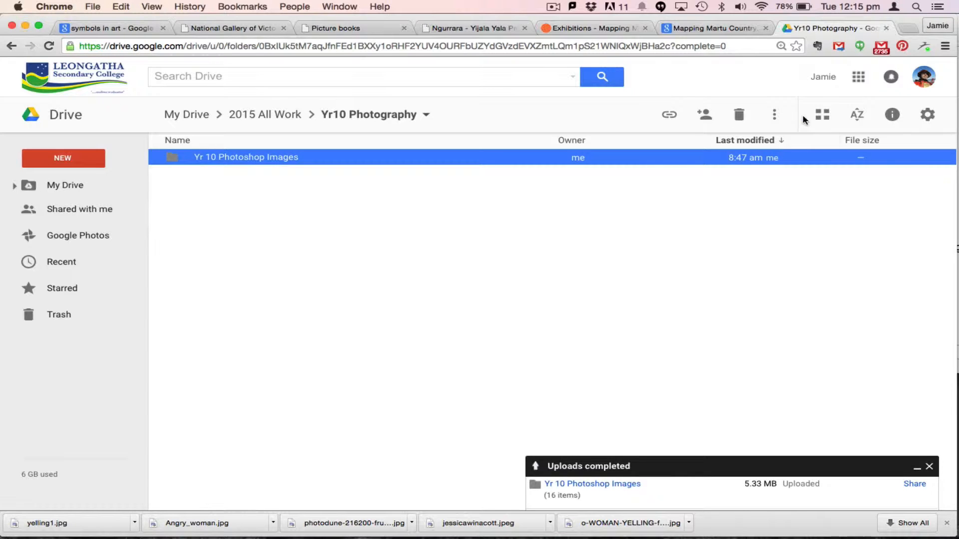
pyautogui.click(775, 116)
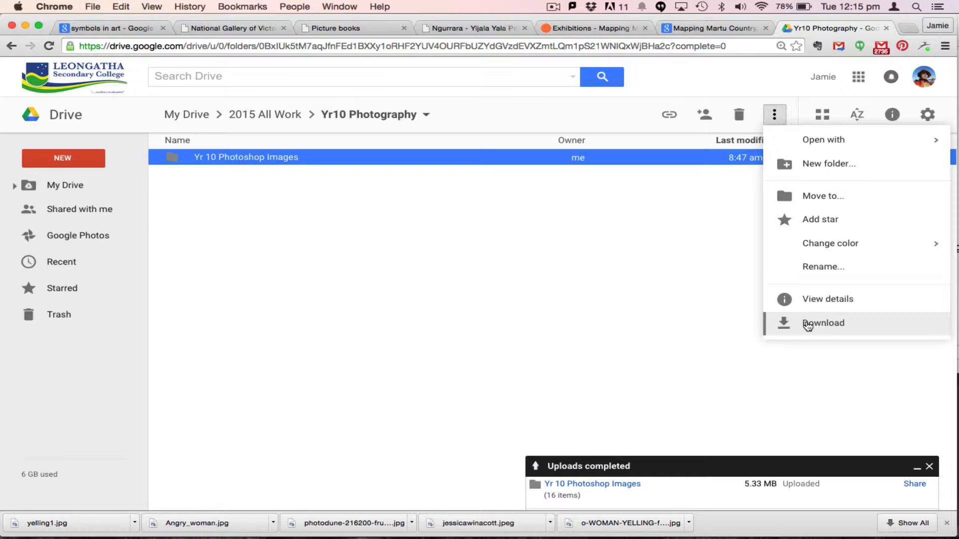
pyautogui.click(645, 294)
# Browse the image files in the Yr 10 Photoshop Images folder on the Desktop
pyautogui.click(25, 25)
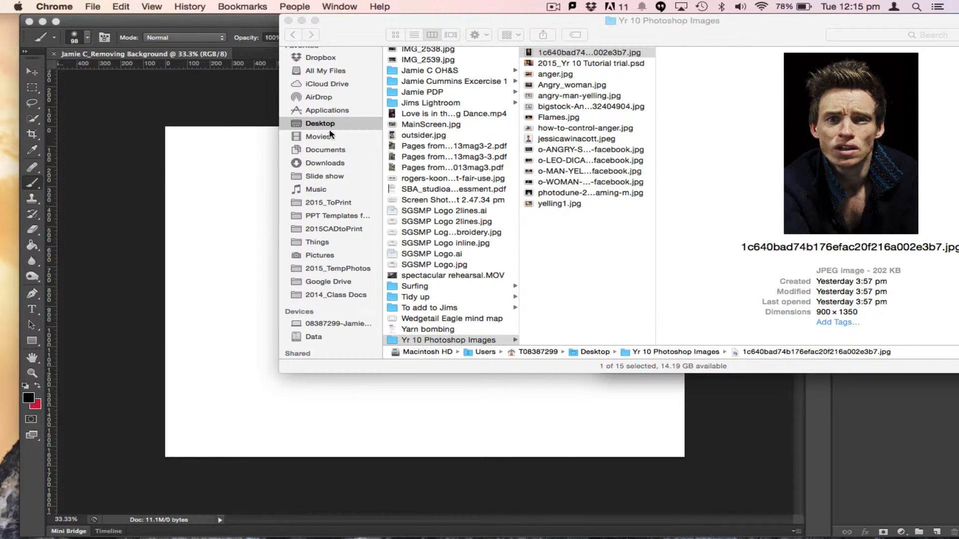
pyautogui.click(393, 343)
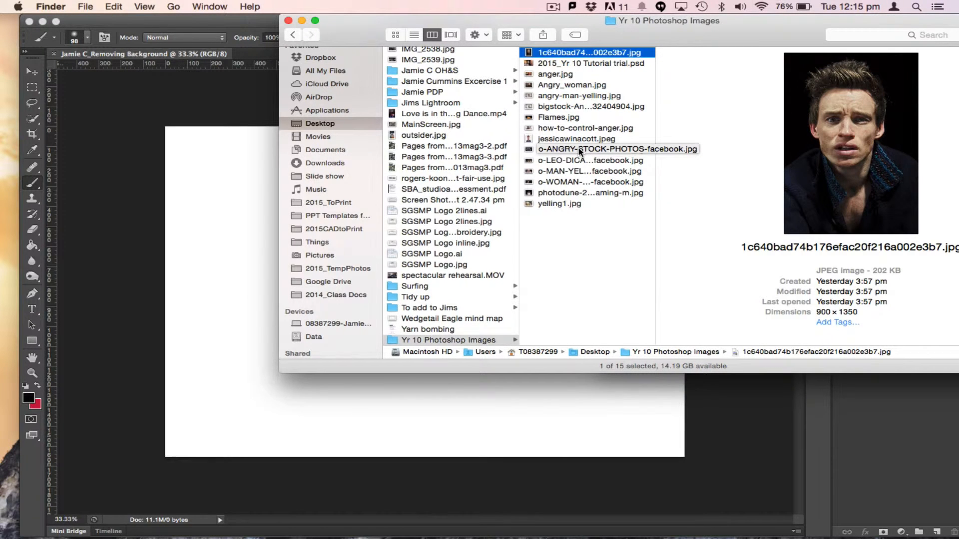
pyautogui.click(559, 76)
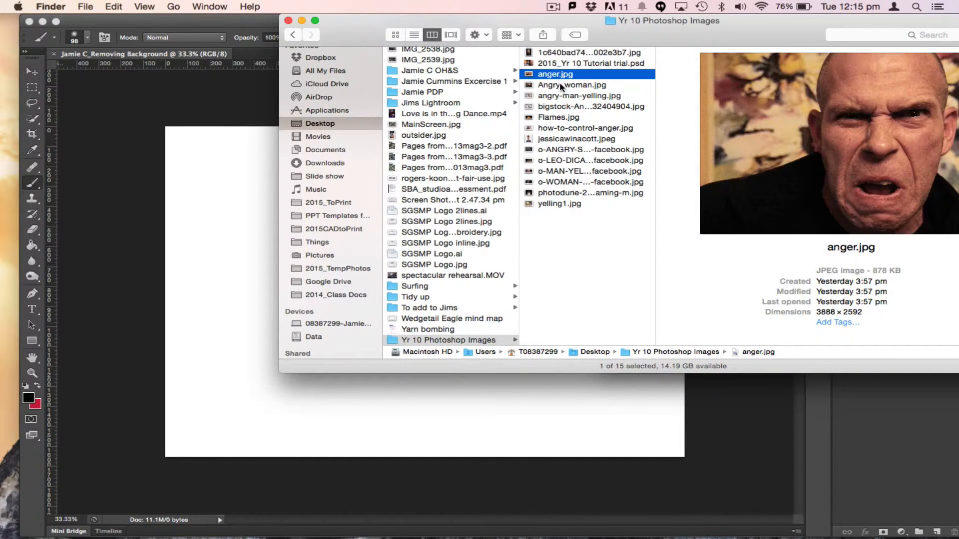
pyautogui.click(559, 85)
pyautogui.press('Down')
pyautogui.press('Down')
pyautogui.press('Down')
pyautogui.press('Down')
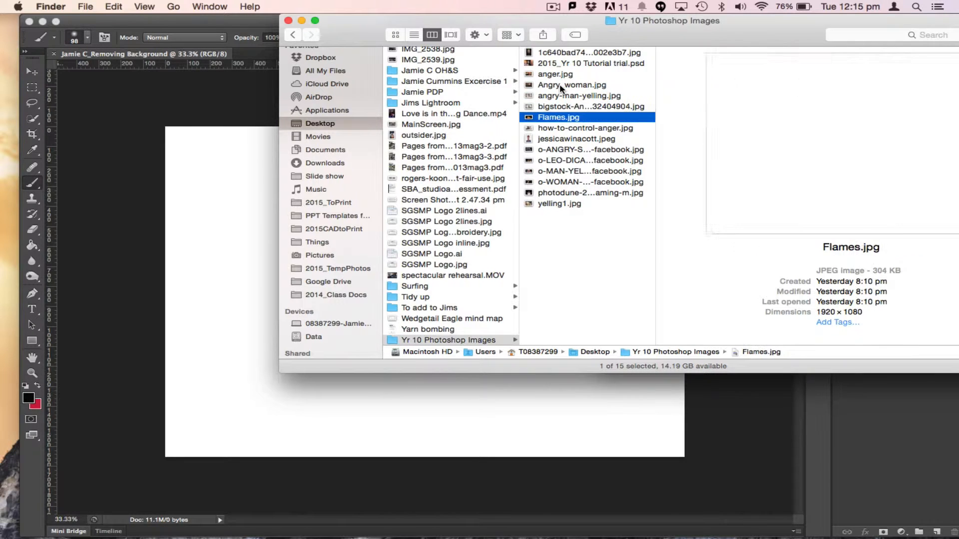
pyautogui.press('Down')
pyautogui.press('Down')
pyautogui.press('Down')
pyautogui.press('Down')
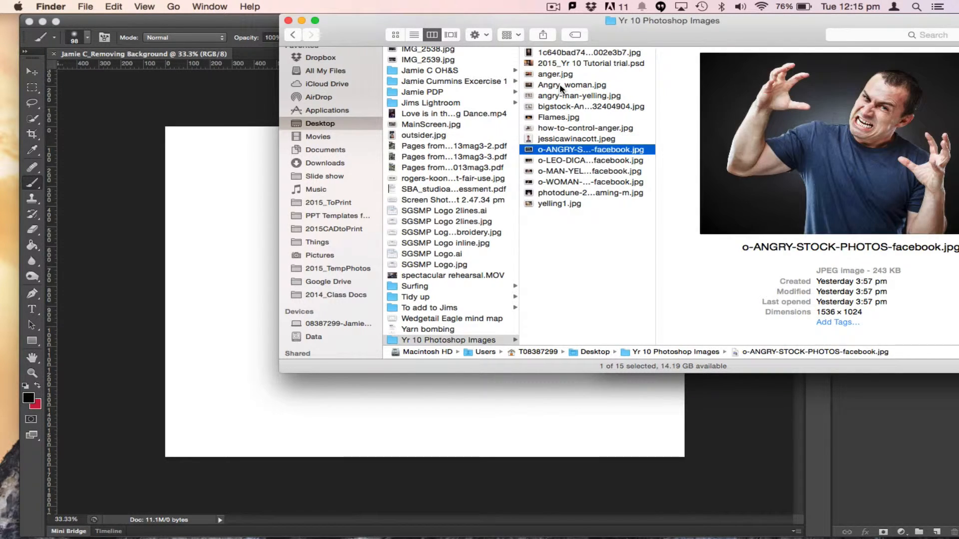
pyautogui.press('Down')
pyautogui.press('Down')
pyautogui.press('Down')
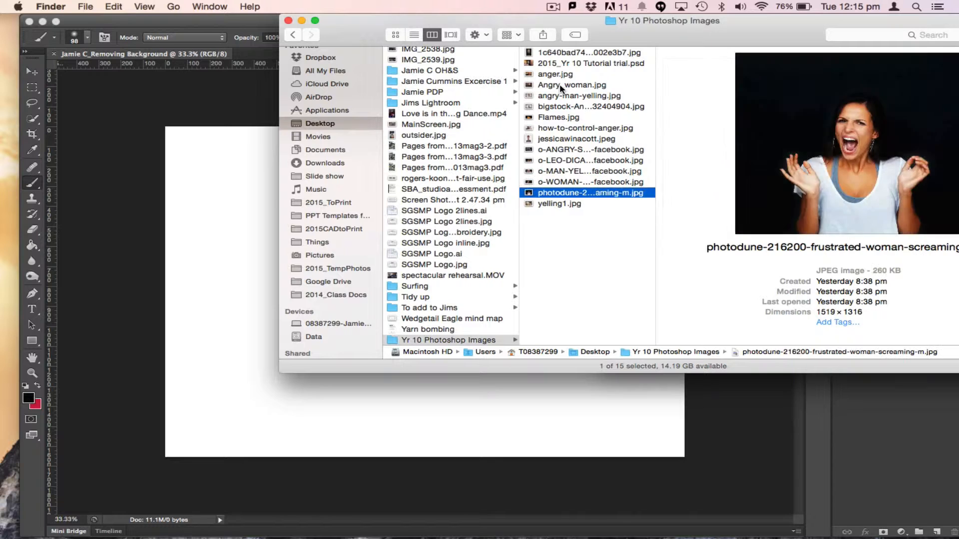
# Place the 1c640bad74b176efac20f216a002e3b7.jpg portrait onto the canvas and commit the placement
pyautogui.click(562, 74)
pyautogui.click(565, 54)
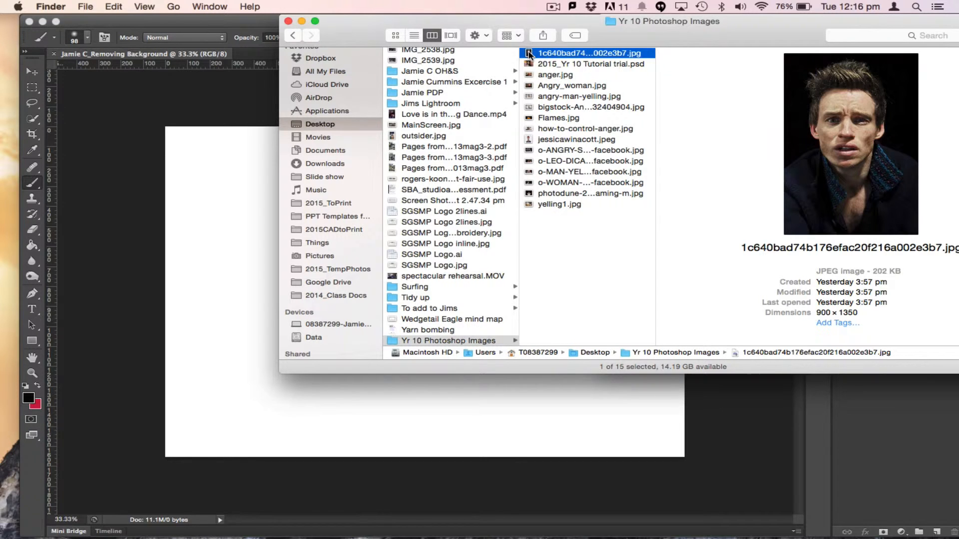
pyautogui.moveTo(529, 54); pyautogui.dragTo(240, 221)
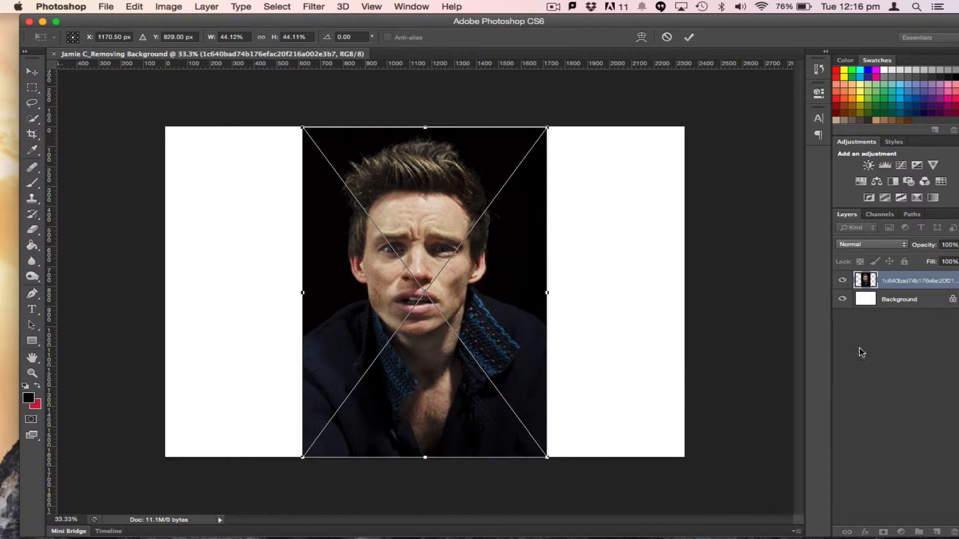
pyautogui.click(374, 6)
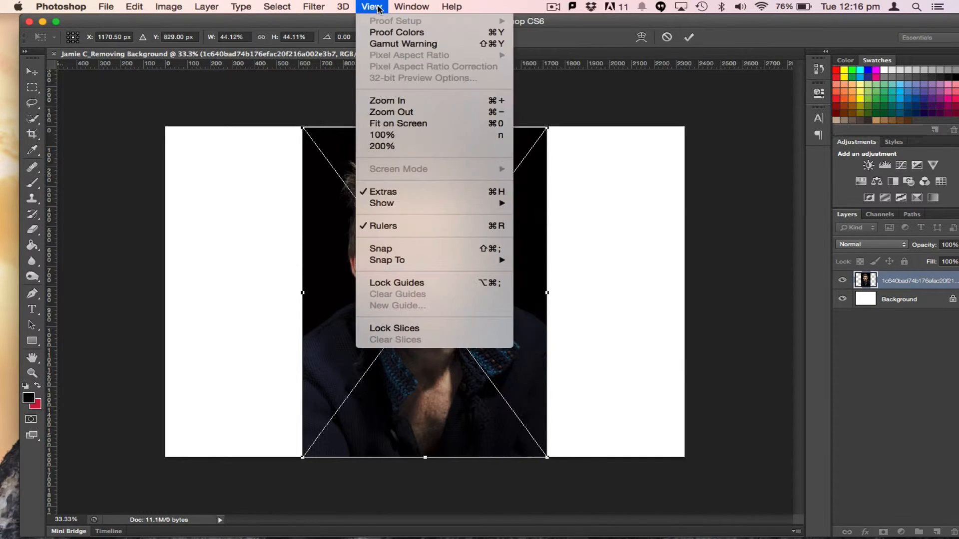
pyautogui.moveTo(408, 9)
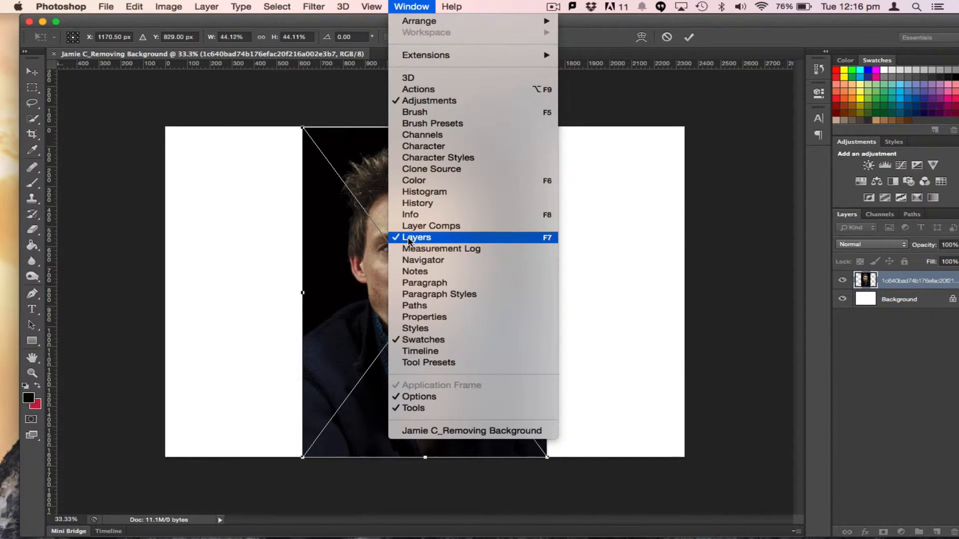
pyautogui.click(853, 219)
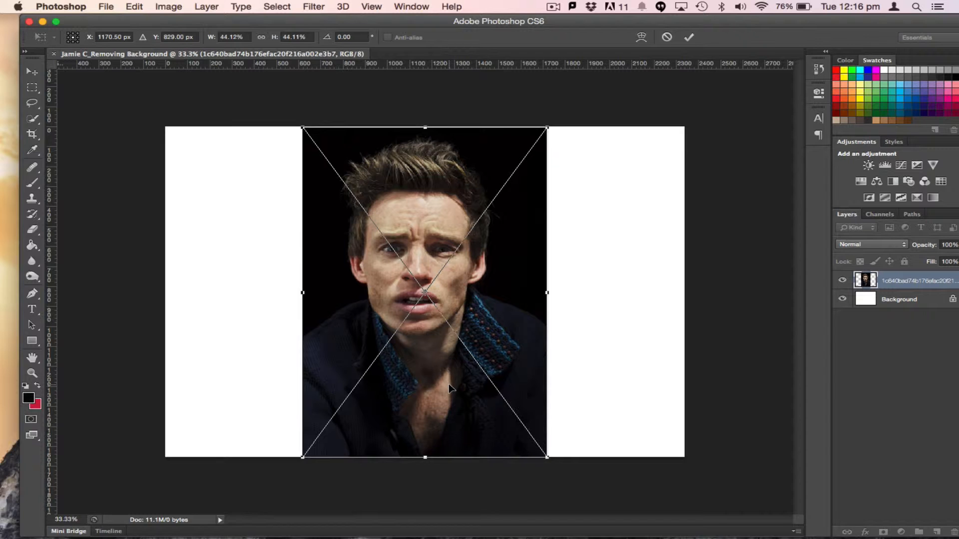
pyautogui.press('Return')
# Rasterize the placed portrait layer
pyautogui.press('b')
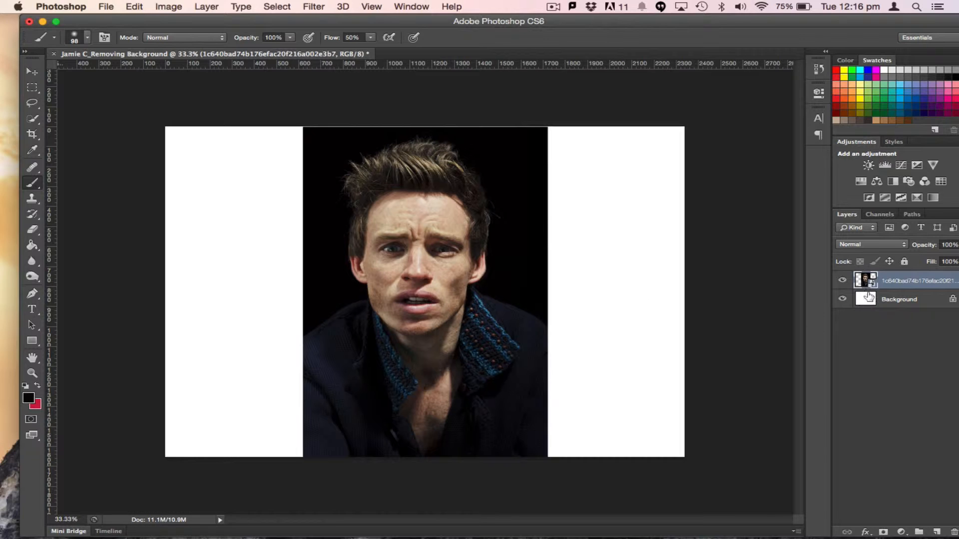
pyautogui.rightClick(906, 286)
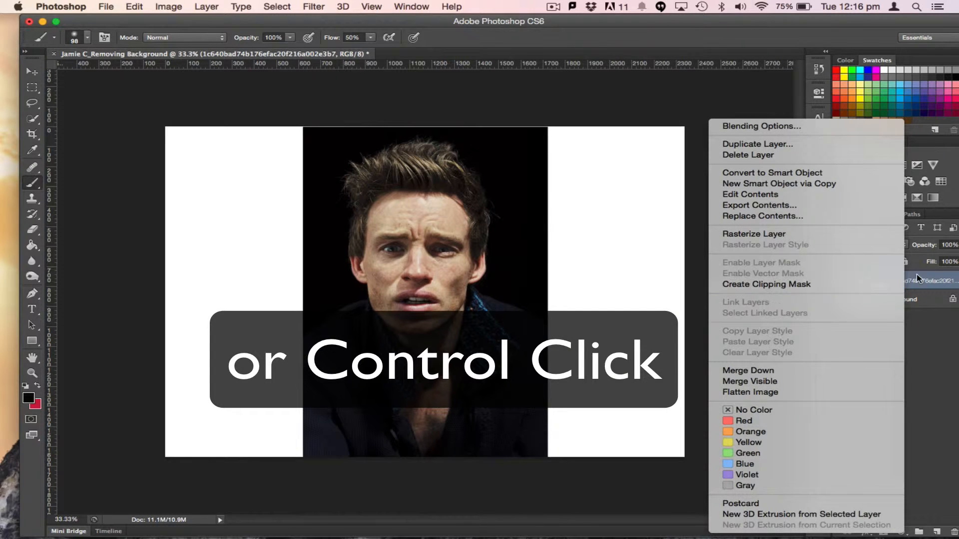
pyautogui.click(906, 282)
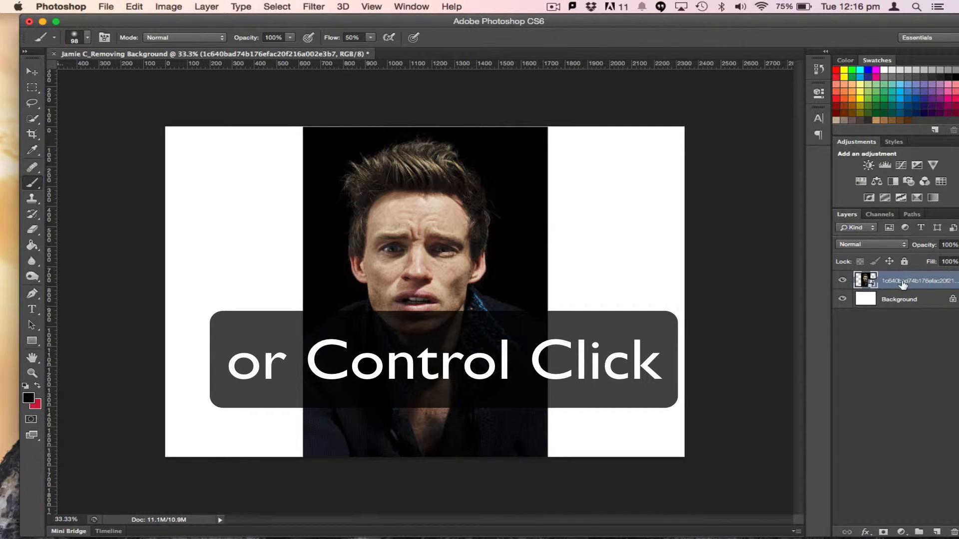
pyautogui.rightClick(907, 282)
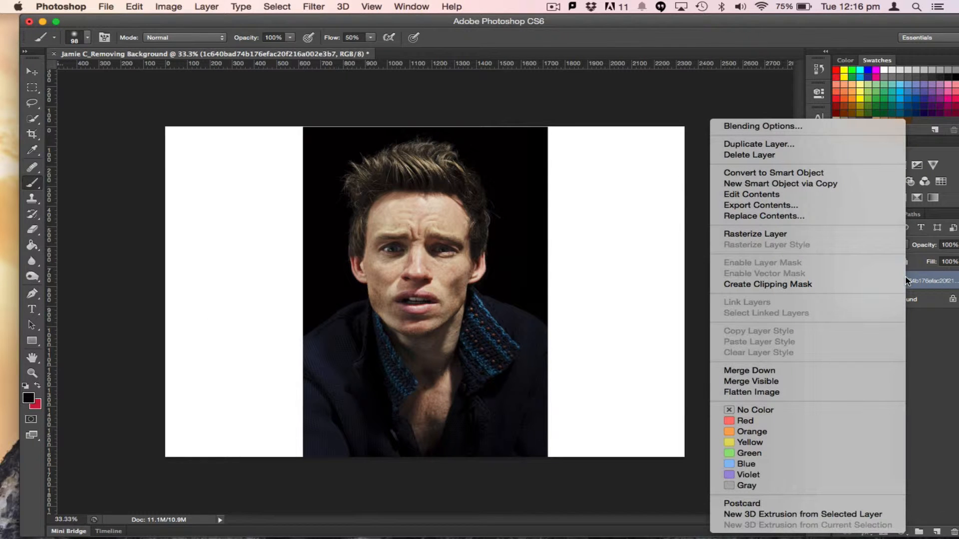
pyautogui.click(773, 236)
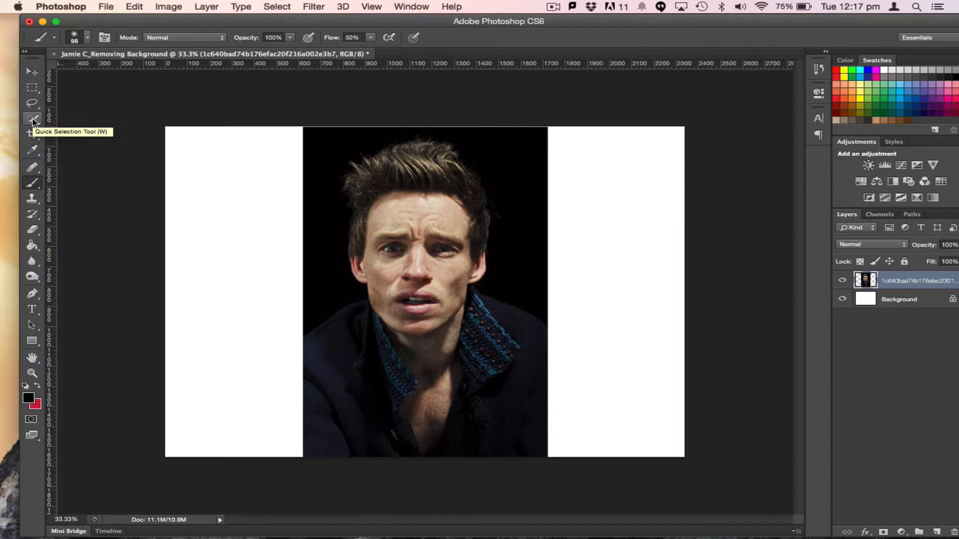
# Select the black background around the head and shoulders with the Quick Selection tool in add mode
pyautogui.click(32, 120)
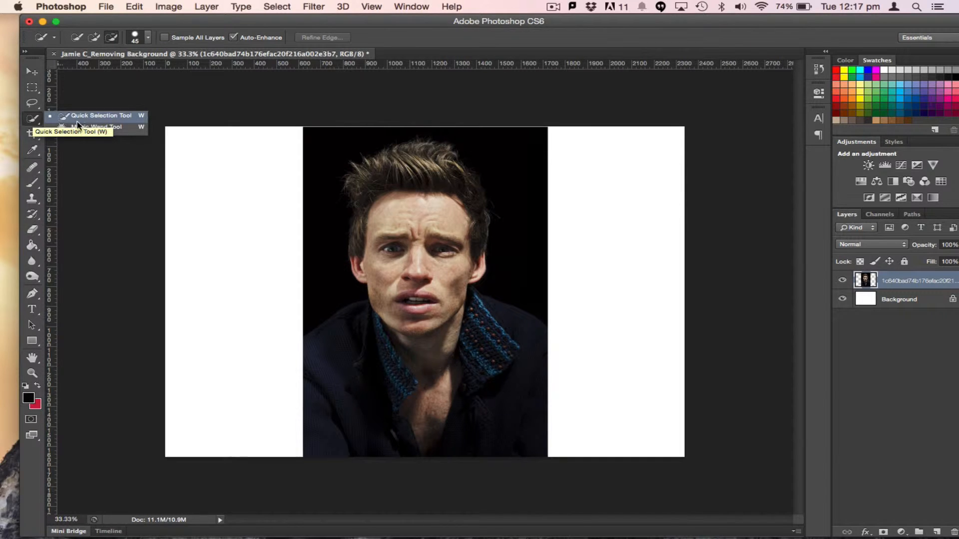
pyautogui.click(112, 116)
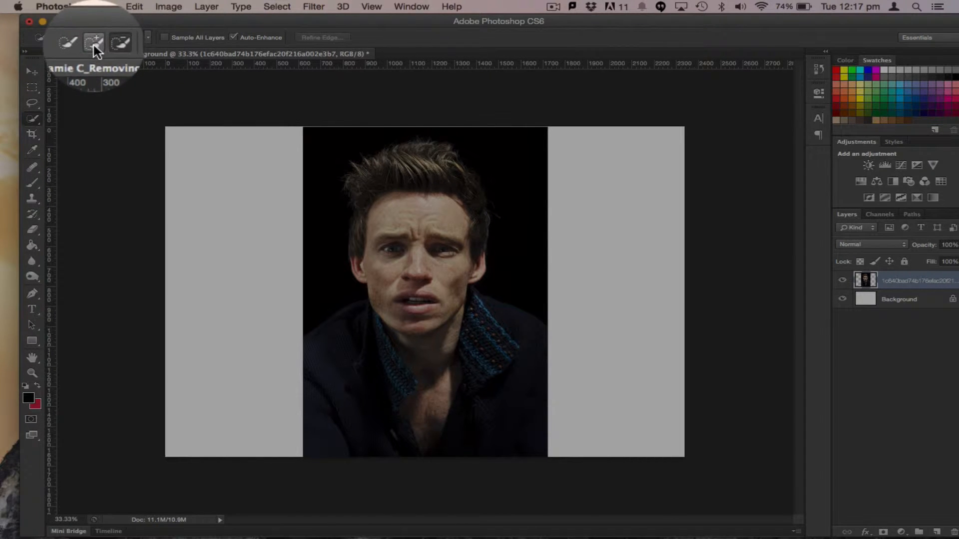
pyautogui.click(94, 45)
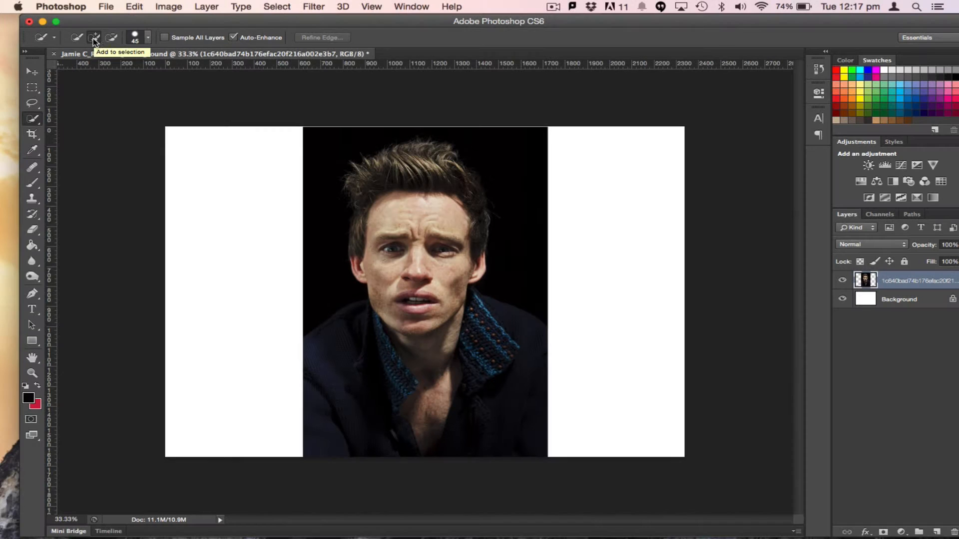
pyautogui.moveTo(315, 160); pyautogui.dragTo(317, 171)
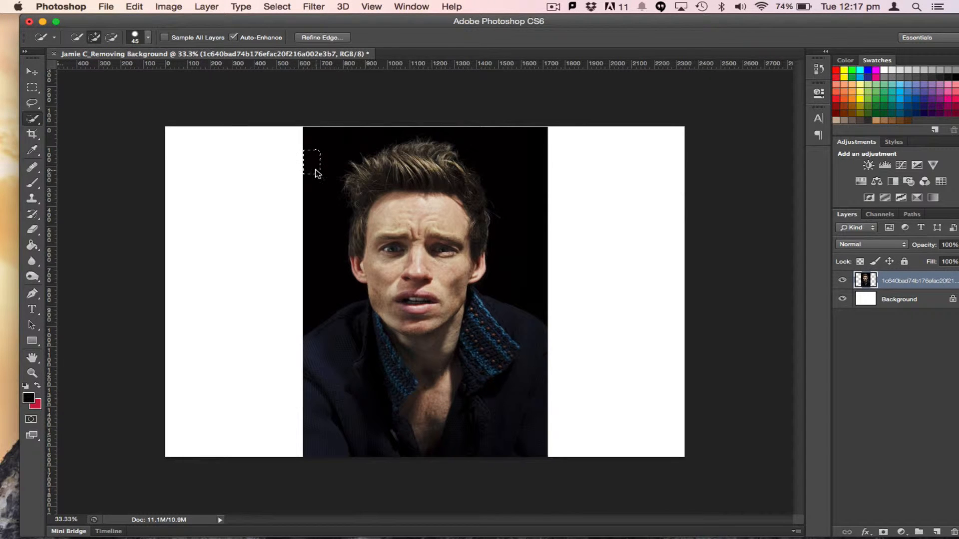
pyautogui.moveTo(320, 220); pyautogui.dragTo(319, 242)
pyautogui.moveTo(316, 180); pyautogui.dragTo(322, 295)
pyautogui.moveTo(325, 130)
pyautogui.mouseDown()
pyautogui.moveTo(503, 145)
pyautogui.moveTo(527, 194)
pyautogui.moveTo(524, 269)
pyautogui.mouseUp()
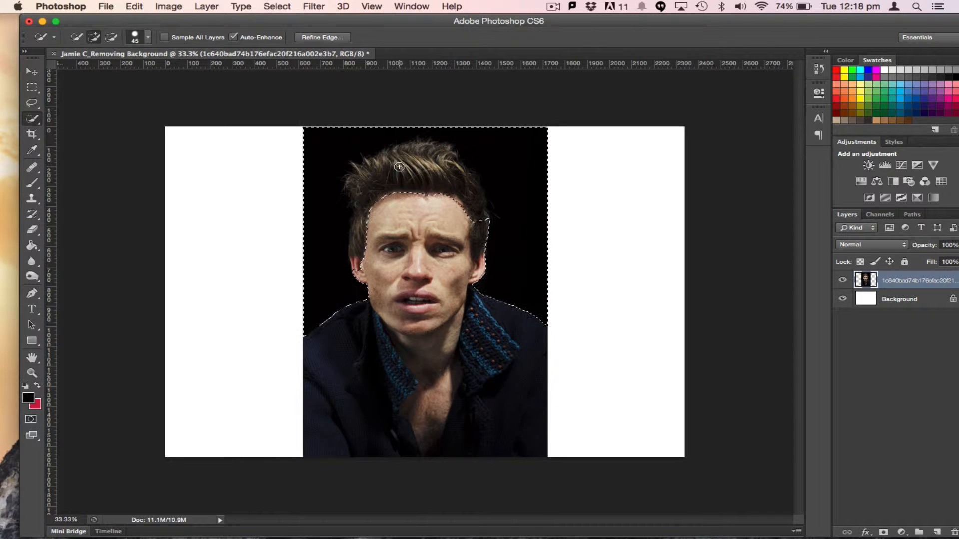
# Subtract the hair and head areas from the background selection
pyautogui.click(112, 37)
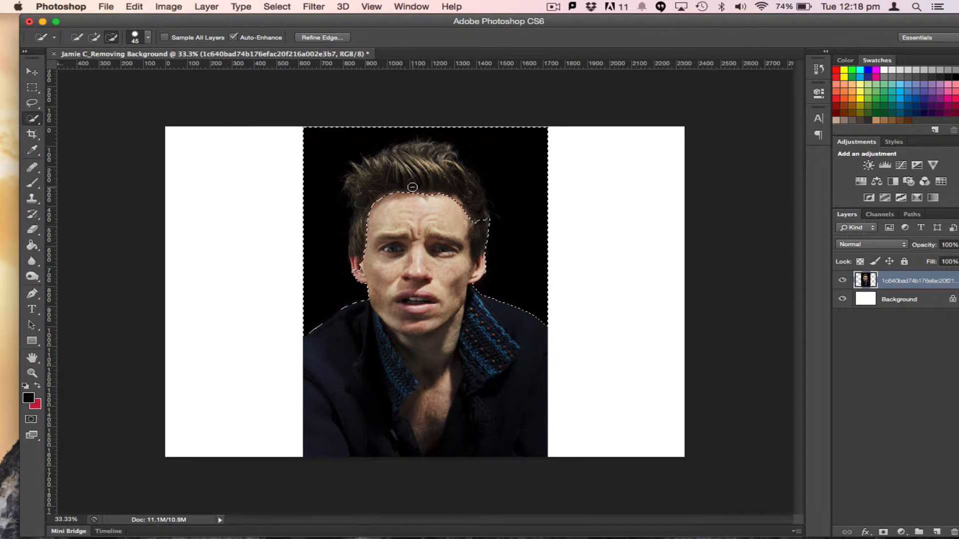
pyautogui.moveTo(412, 187)
pyautogui.mouseDown()
pyautogui.moveTo(412, 198)
pyautogui.moveTo(388, 189)
pyautogui.mouseUp()
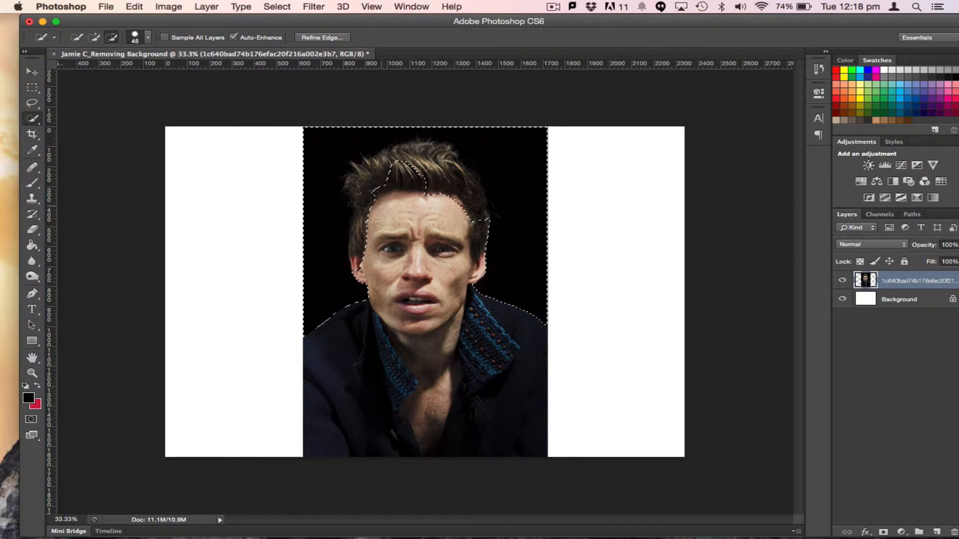
pyautogui.moveTo(367, 248)
pyautogui.mouseDown()
pyautogui.moveTo(363, 266)
pyautogui.moveTo(359, 186)
pyautogui.moveTo(378, 173)
pyautogui.mouseUp()
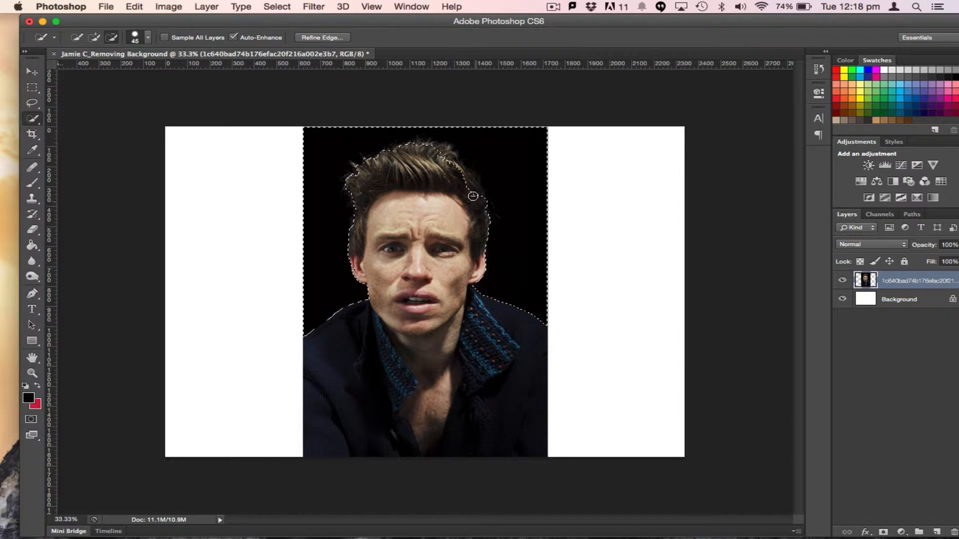
pyautogui.click(443, 156)
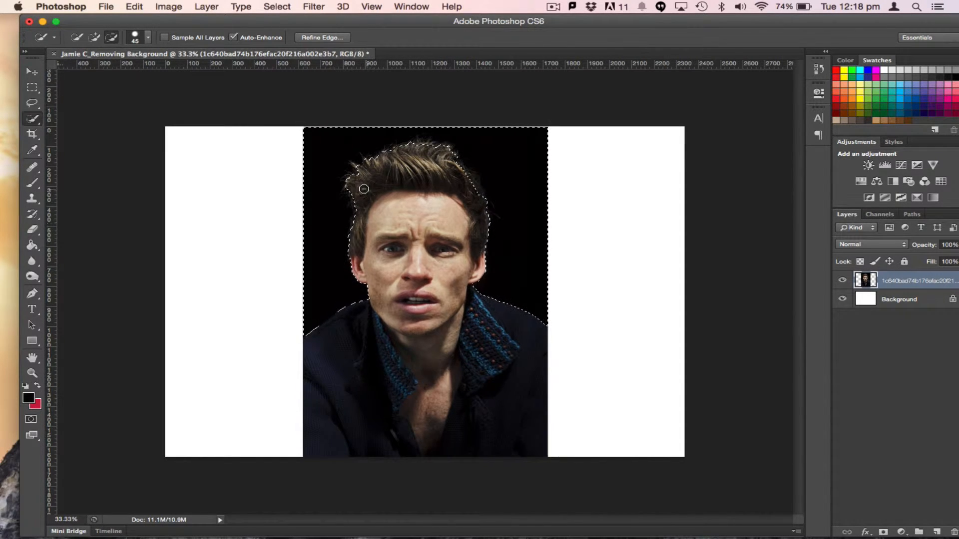
# Refine the selection edge with Smart Radius at 3.4 px and a feather of about 2.7 px
pyautogui.press('super+plus')
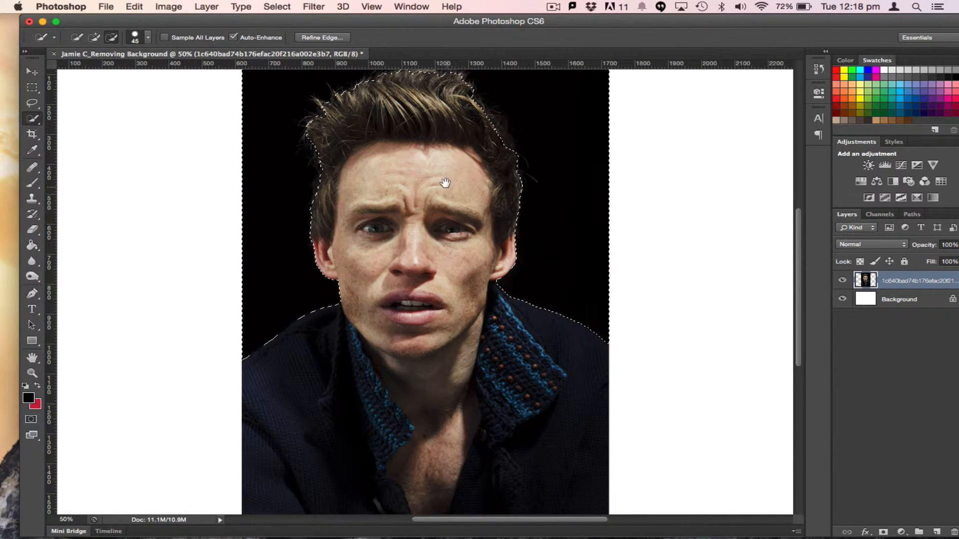
pyautogui.moveTo(445, 182)
pyautogui.mouseDown()
pyautogui.moveTo(428, 278)
pyautogui.moveTo(434, 272)
pyautogui.mouseUp()
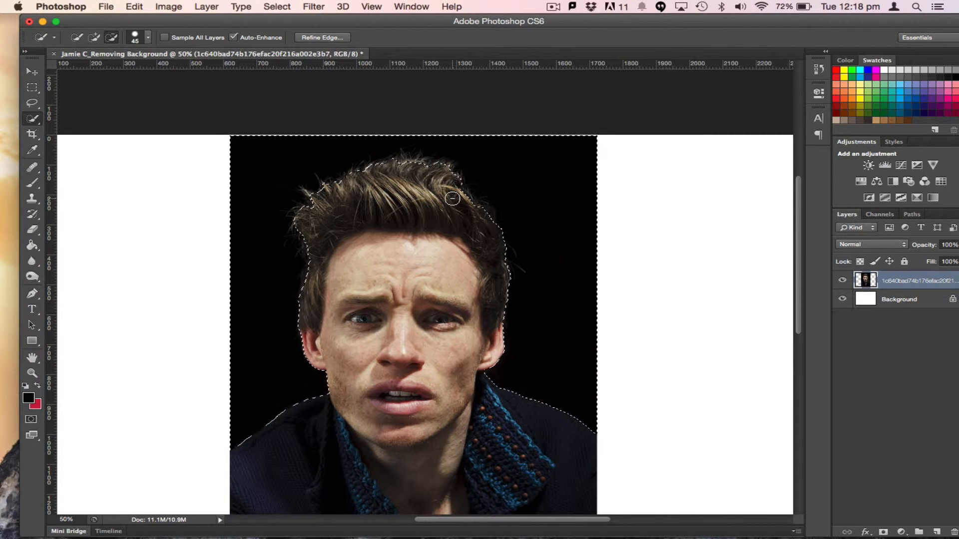
pyautogui.click(335, 40)
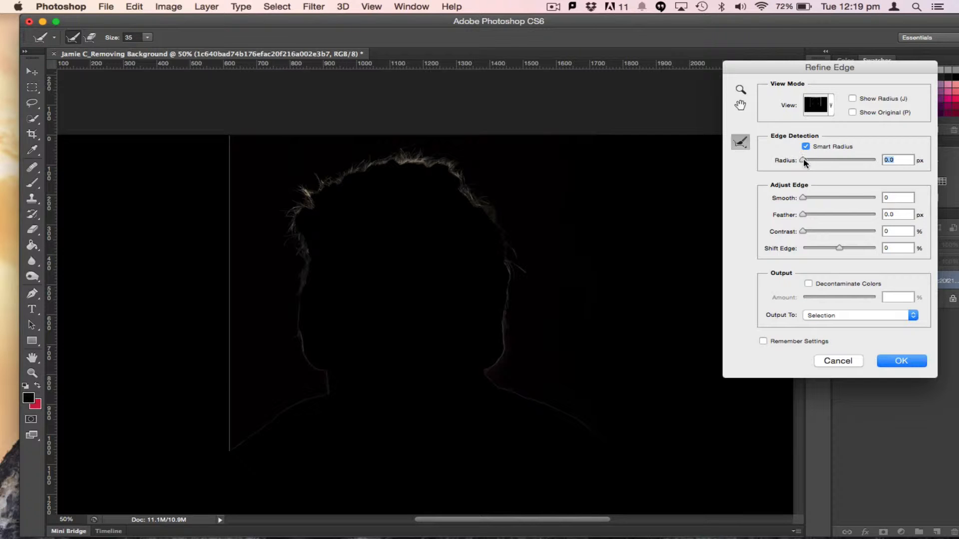
pyautogui.moveTo(803, 160); pyautogui.dragTo(823, 161)
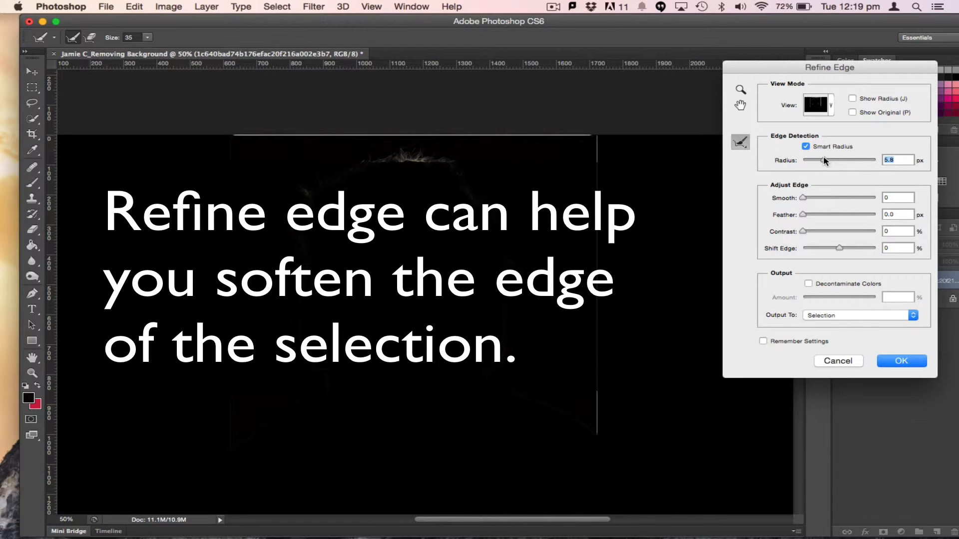
pyautogui.moveTo(819, 158); pyautogui.dragTo(815, 158)
pyautogui.click(803, 199)
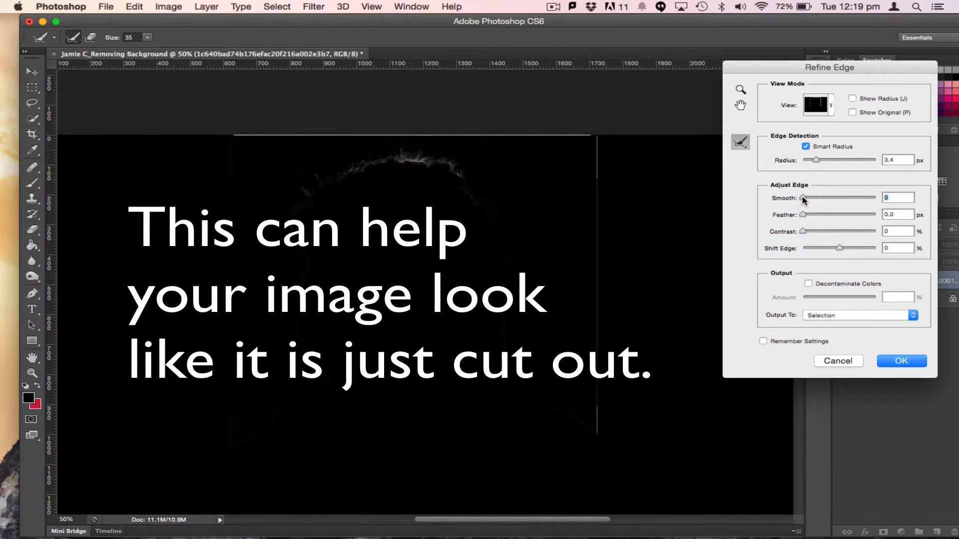
pyautogui.moveTo(803, 215); pyautogui.dragTo(817, 215)
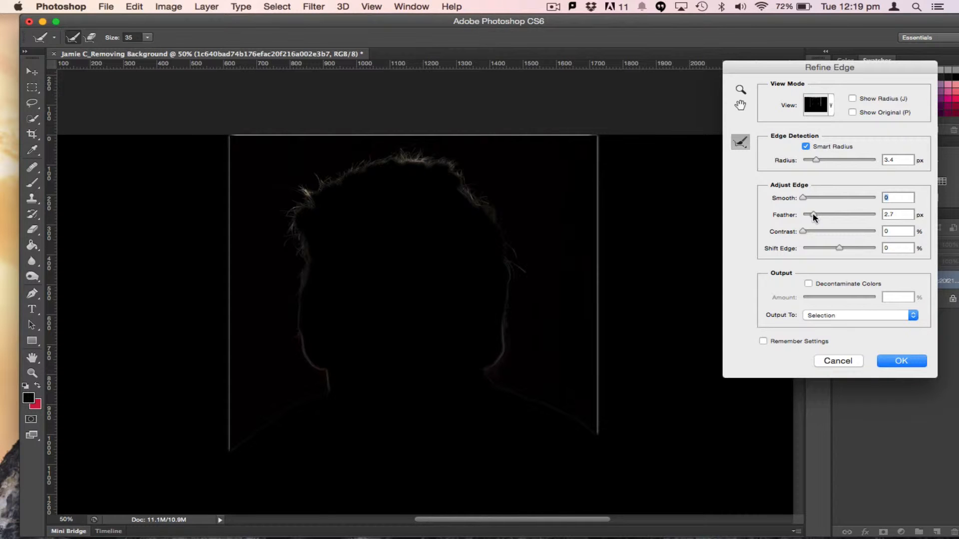
pyautogui.click(813, 214)
pyautogui.click(899, 362)
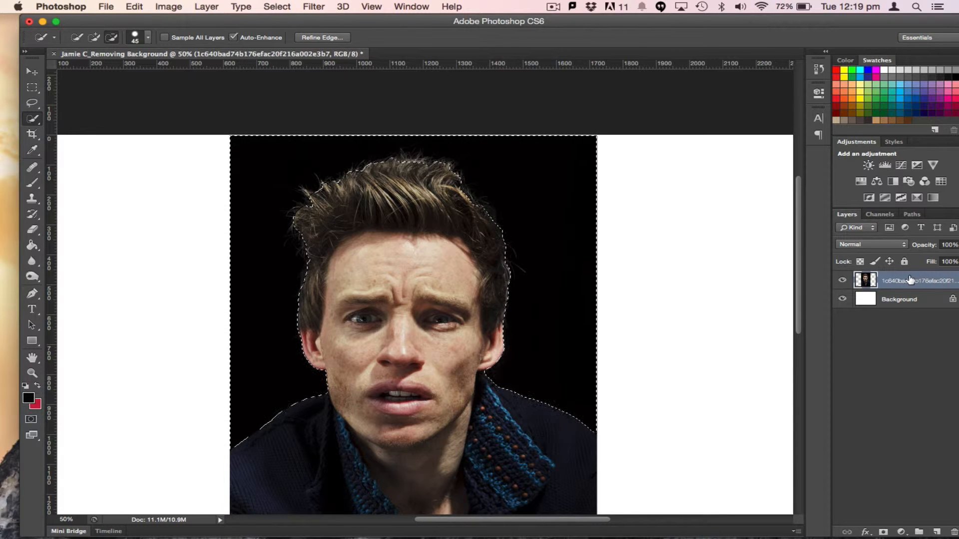
# Delete the selected black background and deselect
pyautogui.press('Delete')
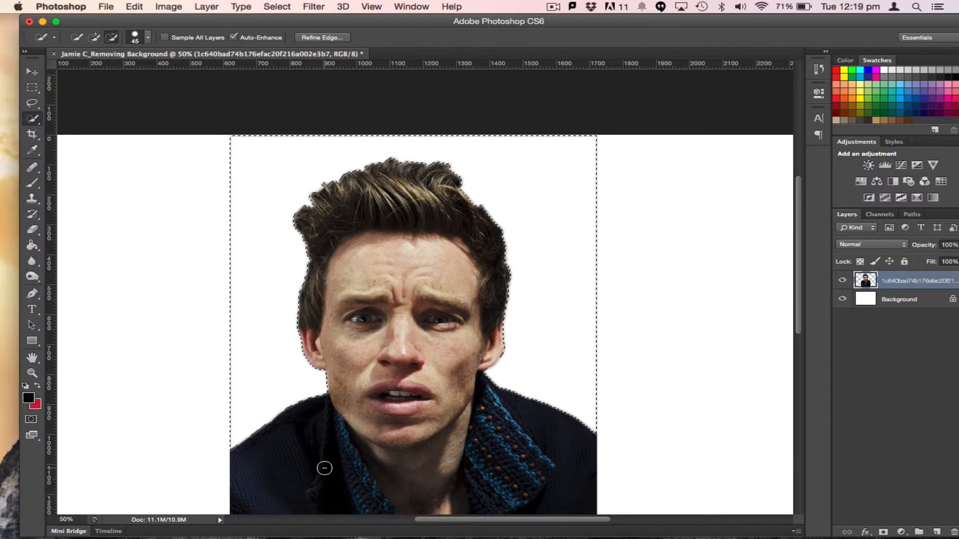
pyautogui.press('super+d')
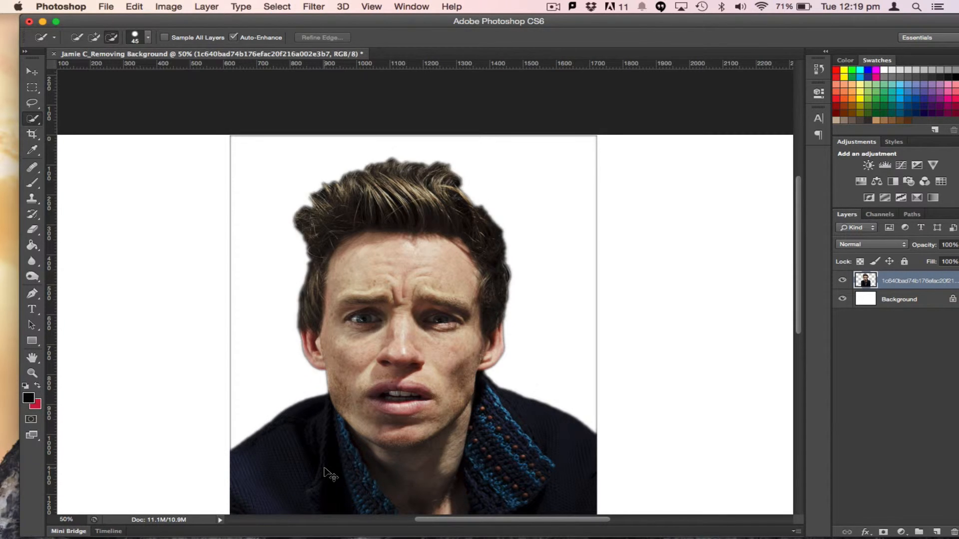
pyautogui.click(277, 6)
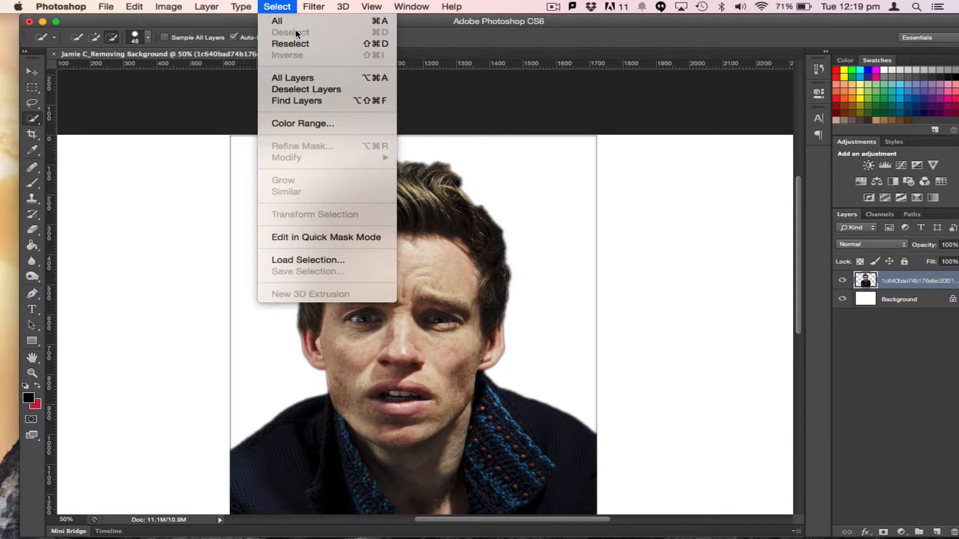
pyautogui.click(274, 9)
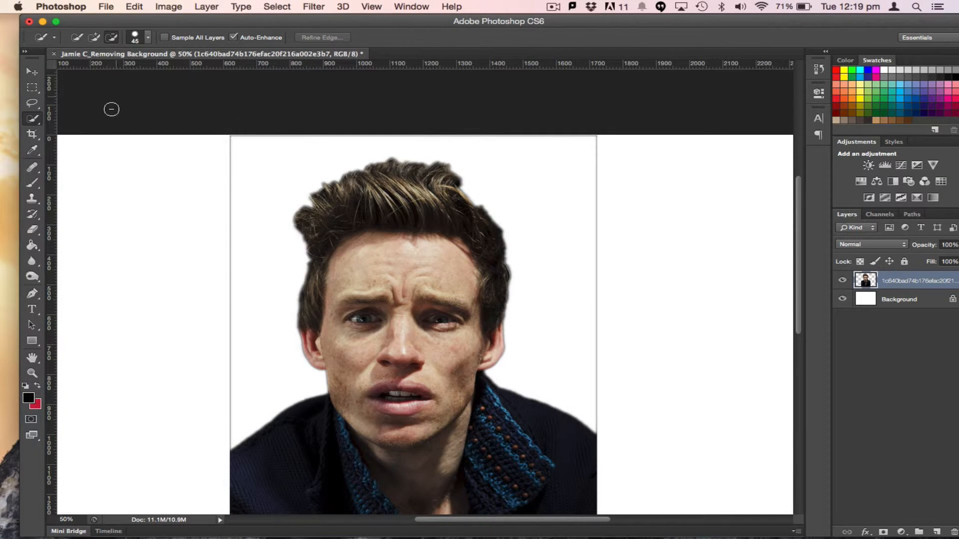
# Switch to the Eraser tool and set its brush size to 125 px
pyautogui.click(37, 229)
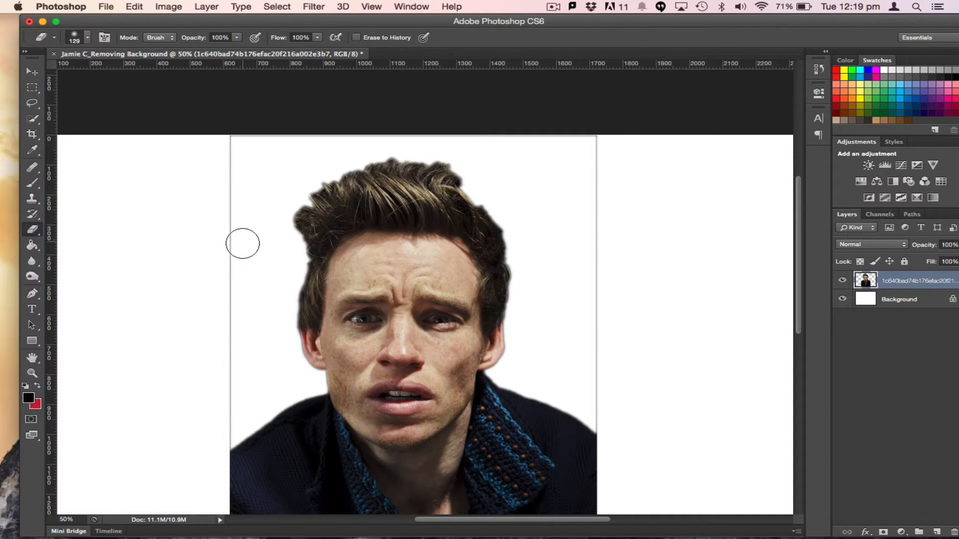
pyautogui.click(86, 38)
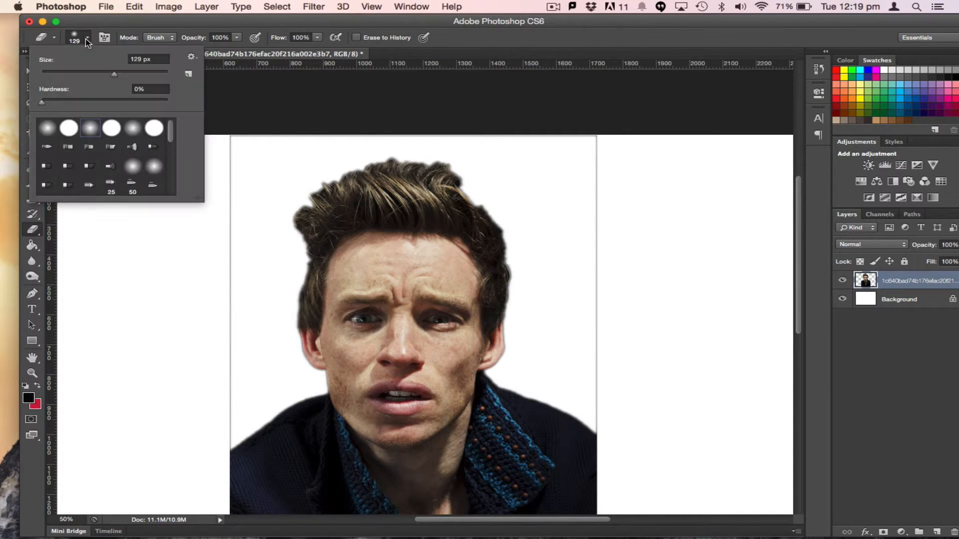
pyautogui.click(88, 38)
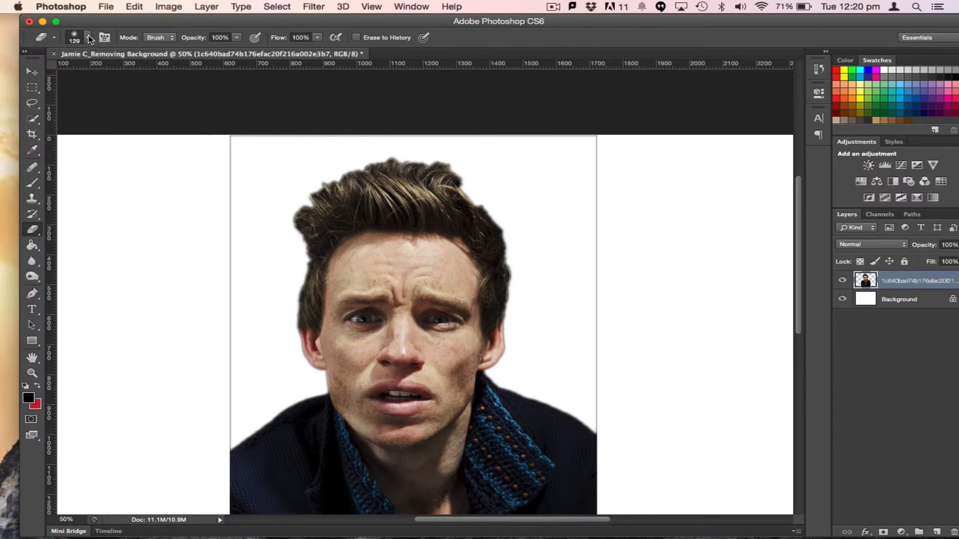
pyautogui.click(87, 39)
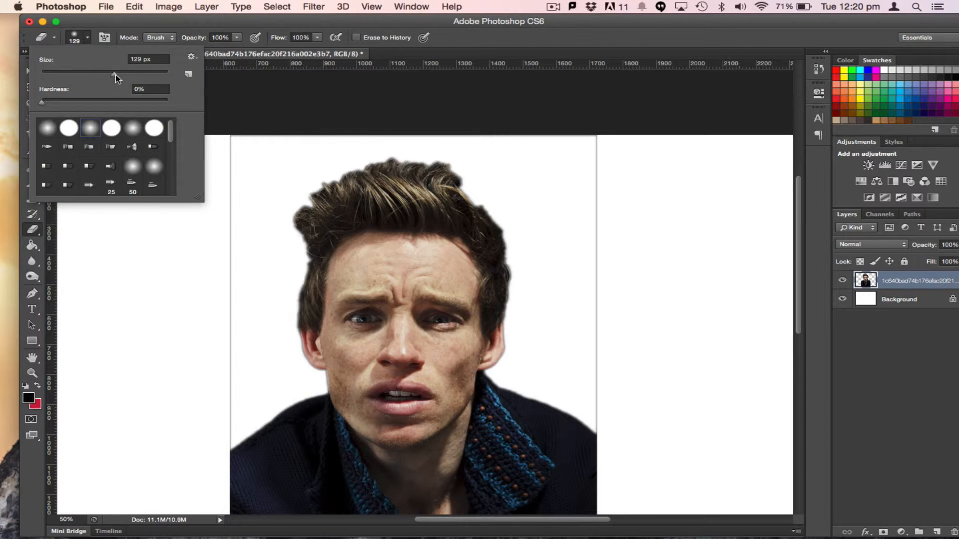
pyautogui.moveTo(116, 74)
pyautogui.mouseDown()
pyautogui.moveTo(78, 78)
pyautogui.moveTo(114, 80)
pyautogui.mouseUp()
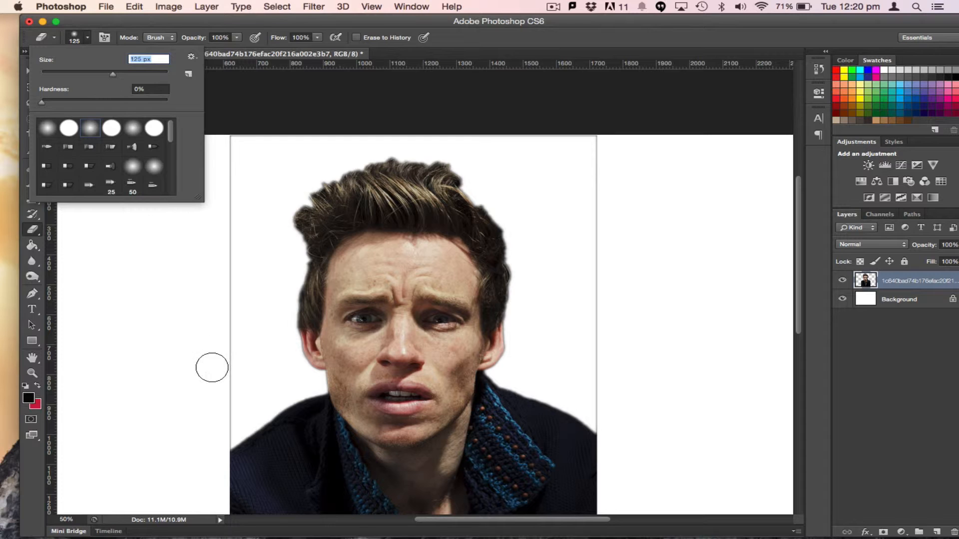
# Erase a stroke across the bottom of the portrait and undo it
pyautogui.click(224, 432)
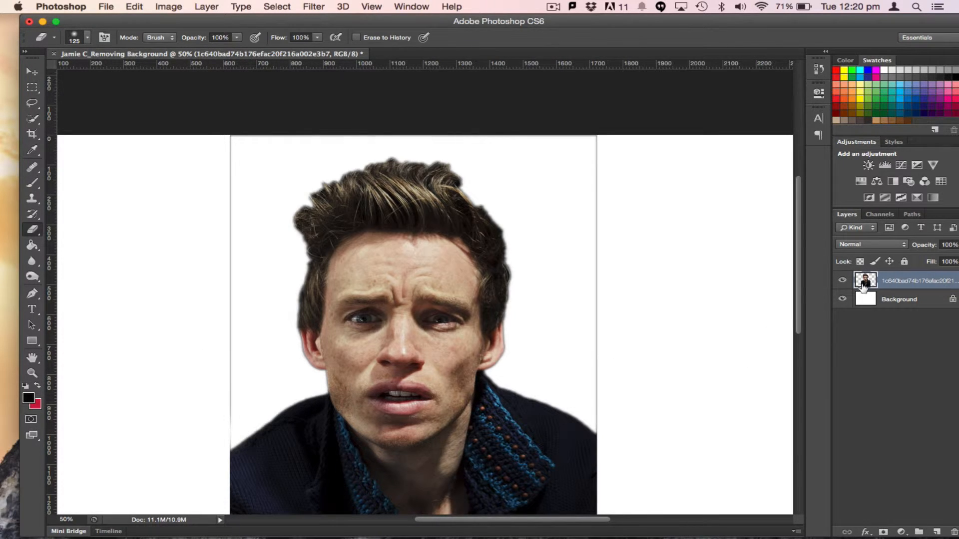
pyautogui.moveTo(221, 428)
pyautogui.mouseDown()
pyautogui.moveTo(216, 130)
pyautogui.moveTo(301, 156)
pyautogui.moveTo(248, 138)
pyautogui.moveTo(397, 144)
pyautogui.moveTo(610, 125)
pyautogui.moveTo(598, 286)
pyautogui.moveTo(605, 123)
pyautogui.moveTo(588, 198)
pyautogui.moveTo(601, 460)
pyautogui.moveTo(547, 468)
pyautogui.mouseUp()
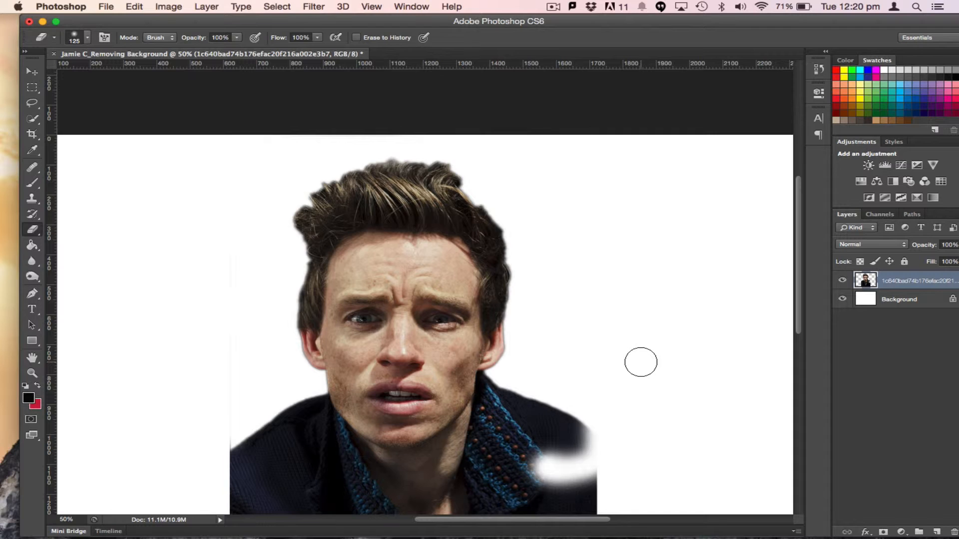
pyautogui.press('super+z')
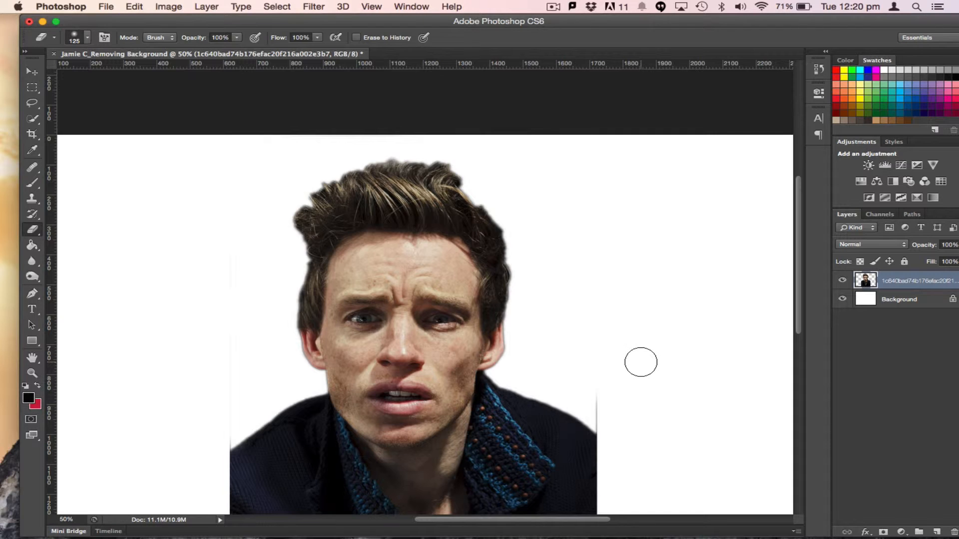
# Erase a spot near the portrait's lower right edge and undo it
pyautogui.click(585, 434)
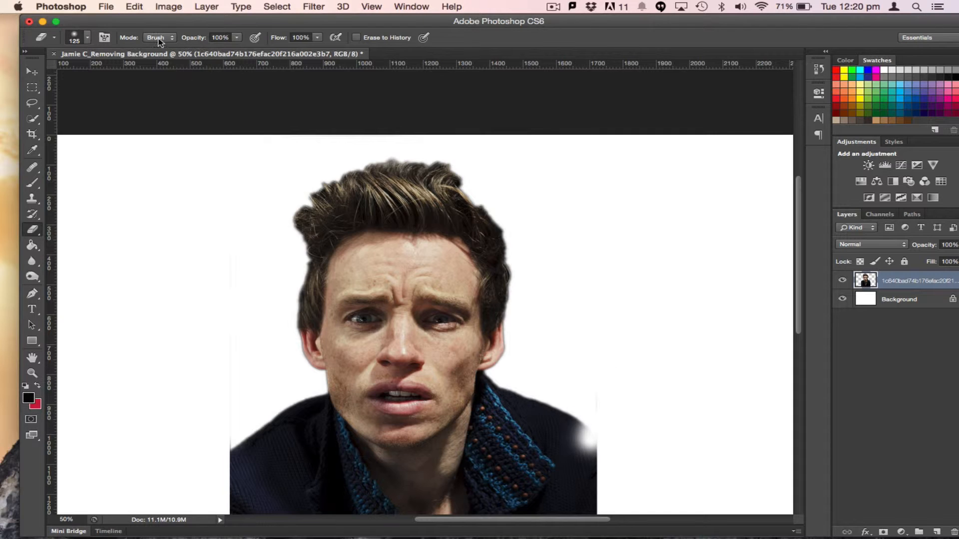
pyautogui.click(134, 6)
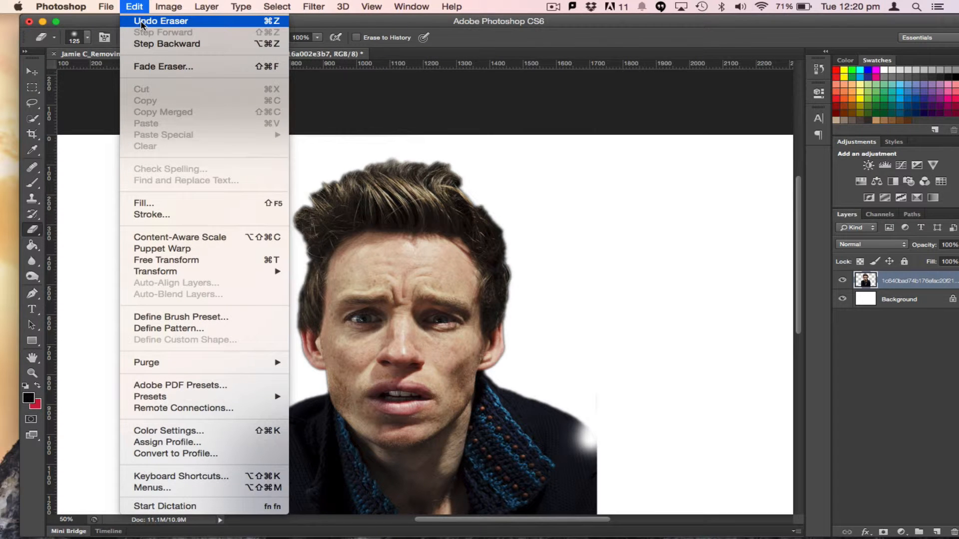
pyautogui.click(142, 21)
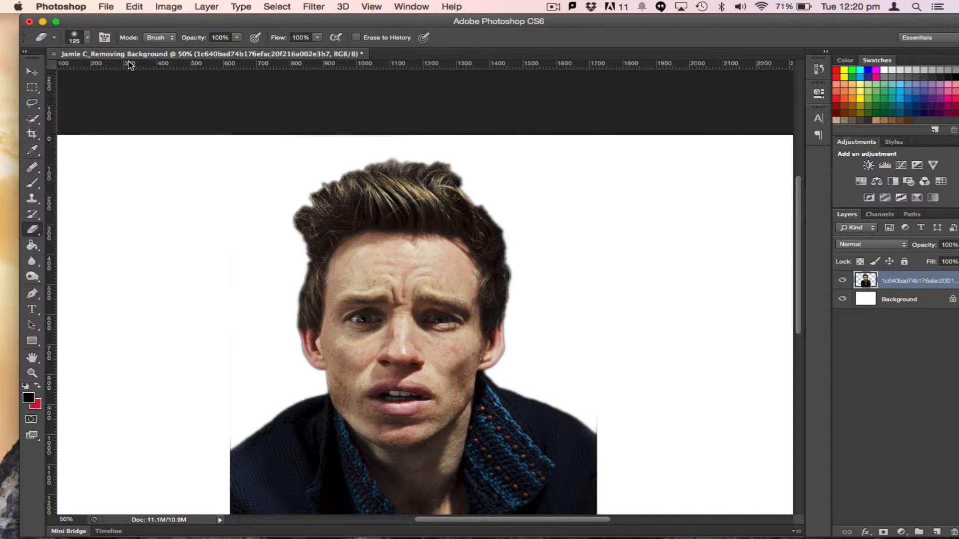
# Set the Eraser to a hard round brush at 125 px with 100% hardness
pyautogui.click(88, 39)
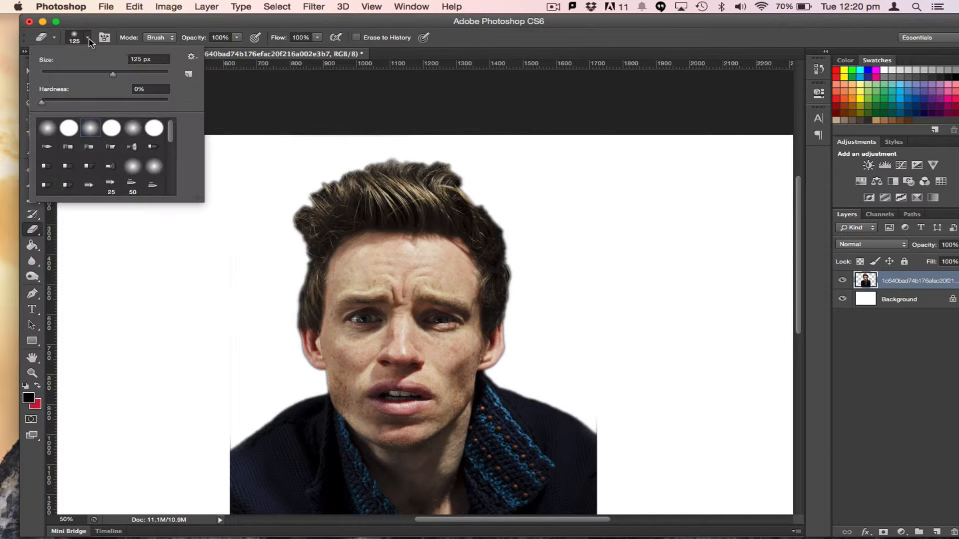
pyautogui.click(68, 129)
pyautogui.click(90, 129)
pyautogui.moveTo(42, 104); pyautogui.dragTo(93, 105)
pyautogui.moveTo(147, 118); pyautogui.dragTo(156, 116)
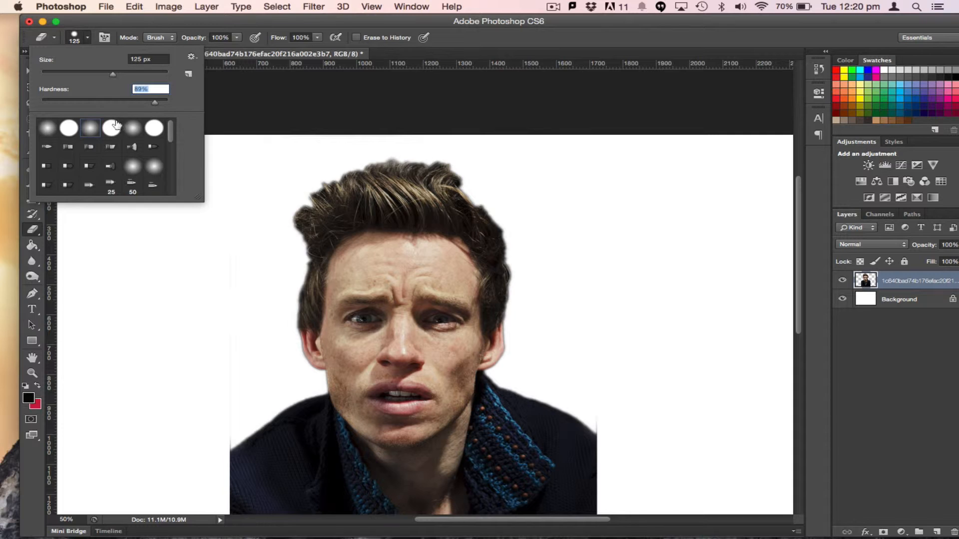
pyautogui.click(76, 132)
pyautogui.click(608, 413)
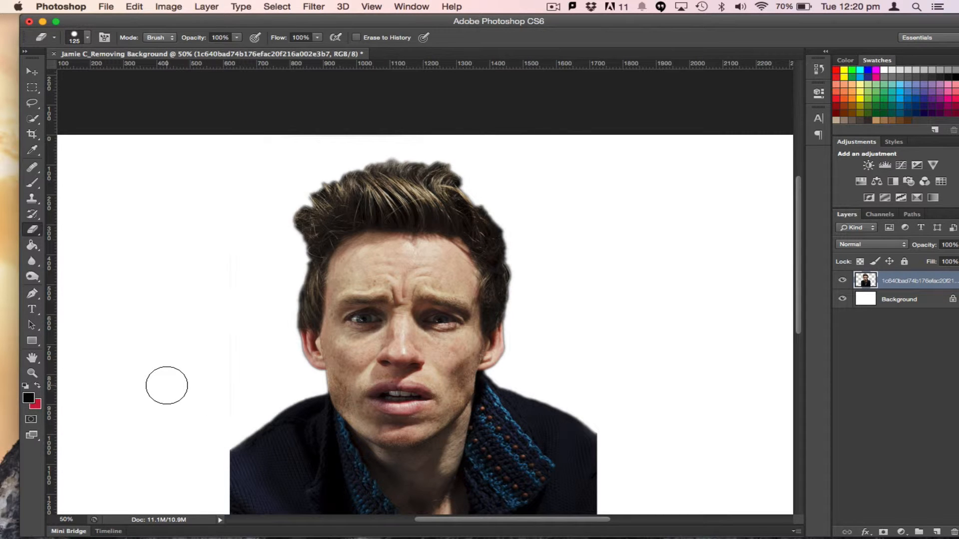
# Move the portrait layer up and slightly right on the canvas with the Move tool
pyautogui.click(31, 73)
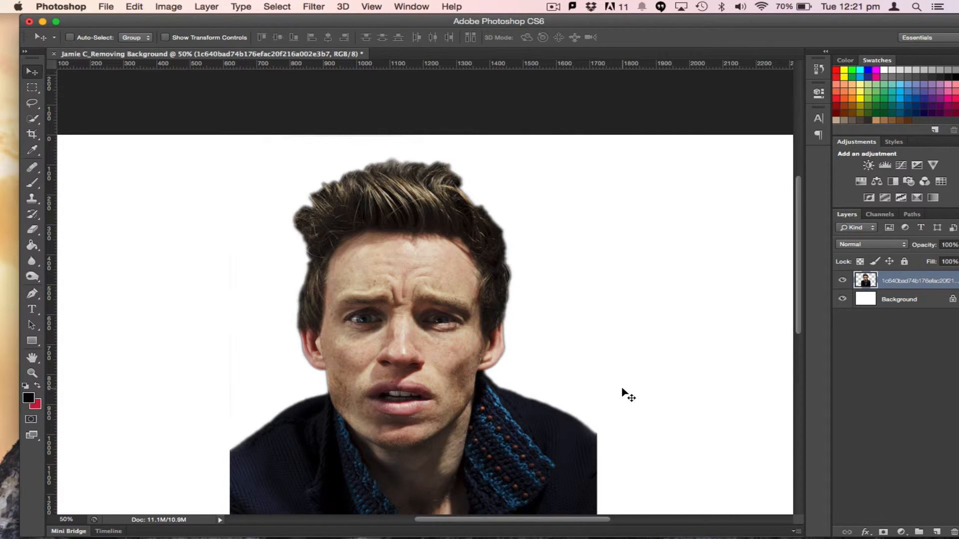
pyautogui.moveTo(412, 410); pyautogui.dragTo(433, 380)
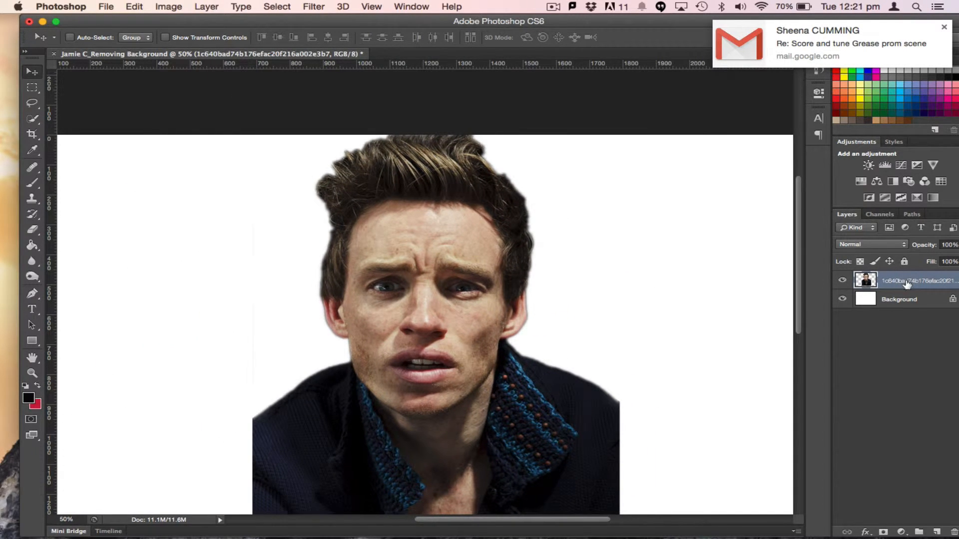
# Try to move the locked Background layer and dismiss the alert
pyautogui.click(902, 303)
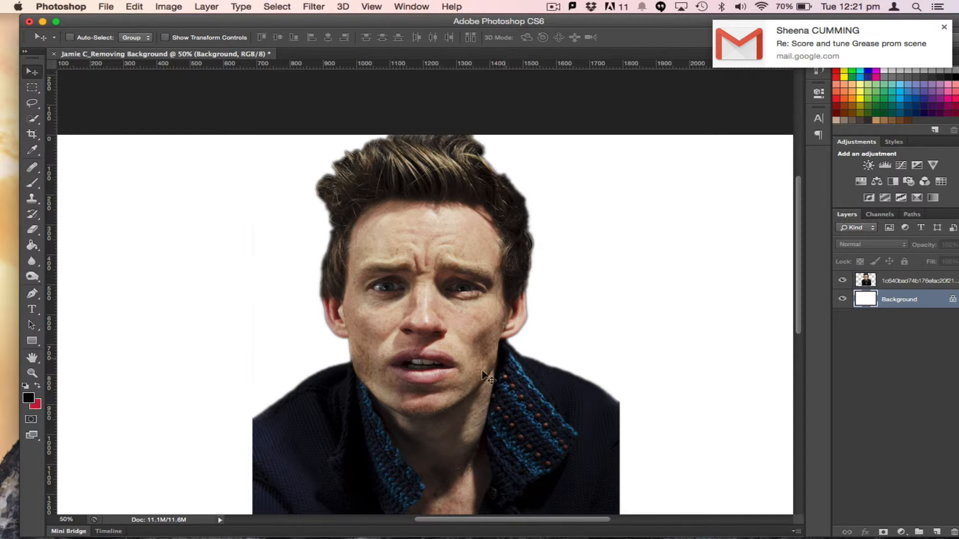
pyautogui.moveTo(593, 323); pyautogui.dragTo(509, 327)
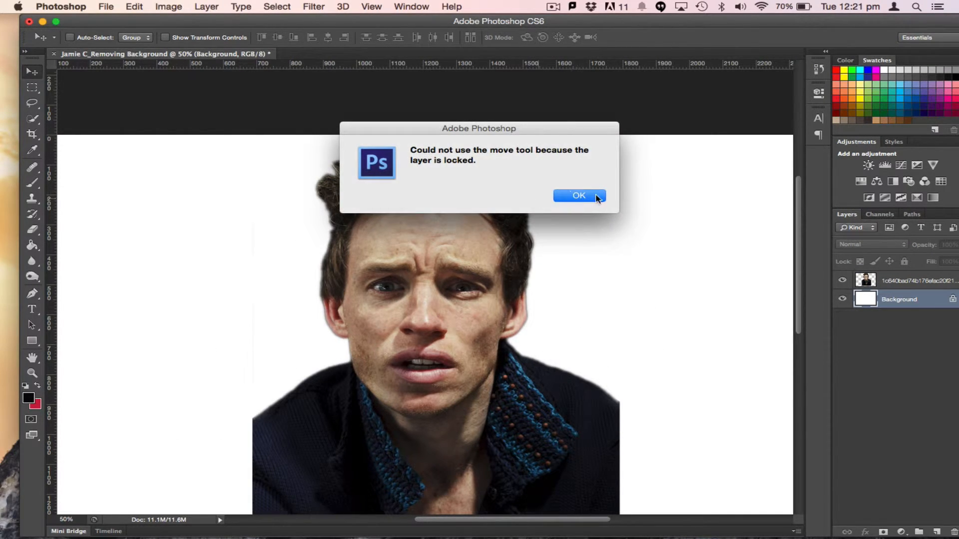
pyautogui.click(579, 196)
# Reselect the portrait layer and move it down and slightly left
pyautogui.click(912, 283)
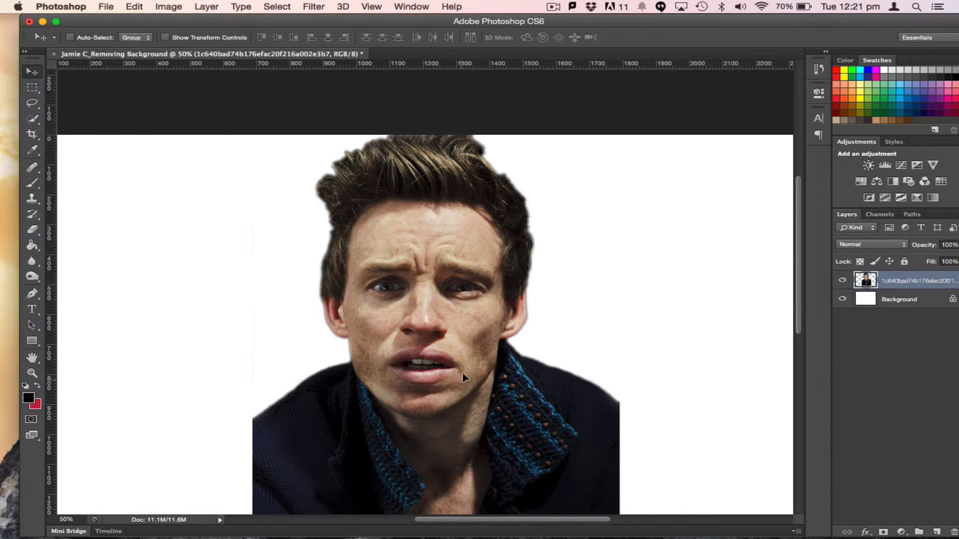
pyautogui.moveTo(463, 373); pyautogui.dragTo(447, 399)
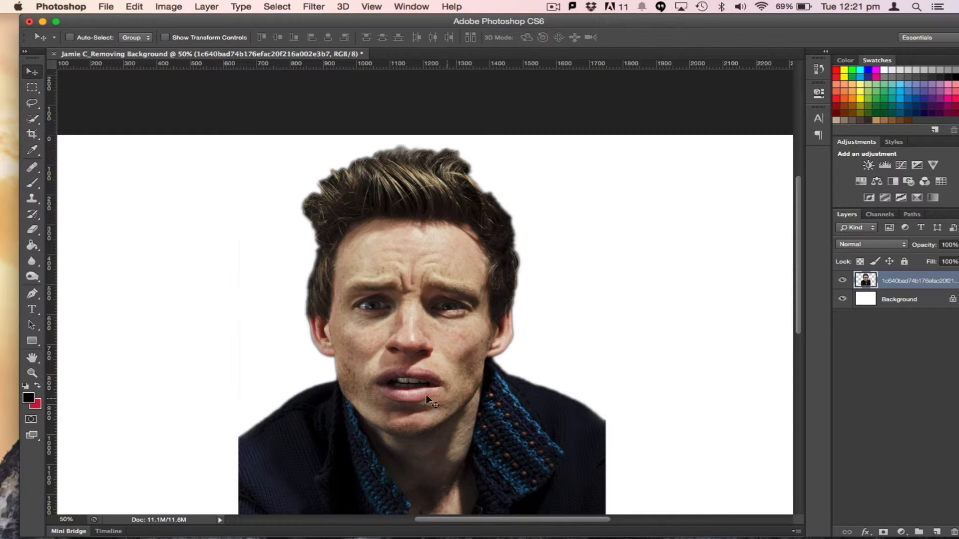
# Switch to Finder and drag anger.jpg from the Yr 10 Photoshop Images folder into the document
pyautogui.moveTo(101, 534)
pyautogui.press('super+Tab')
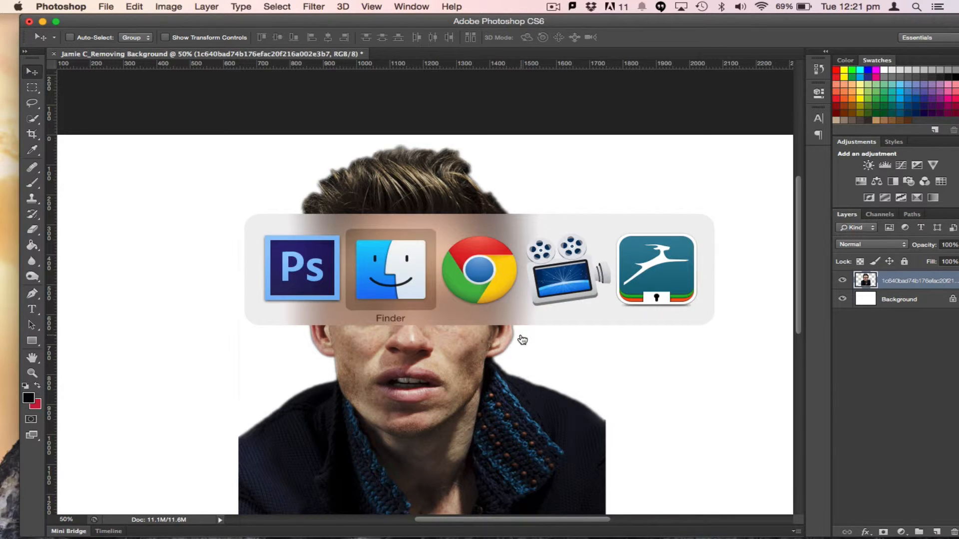
pyautogui.click(392, 281)
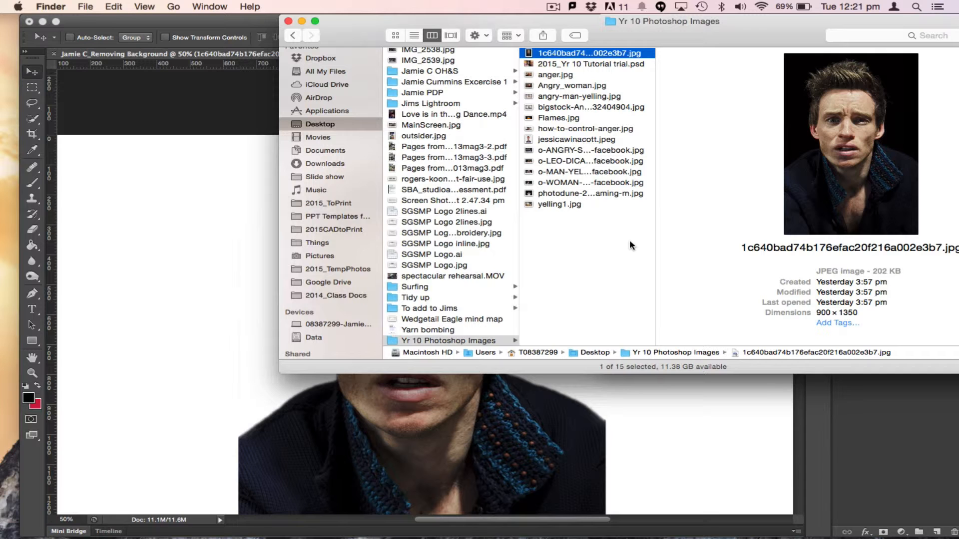
pyautogui.click(573, 74)
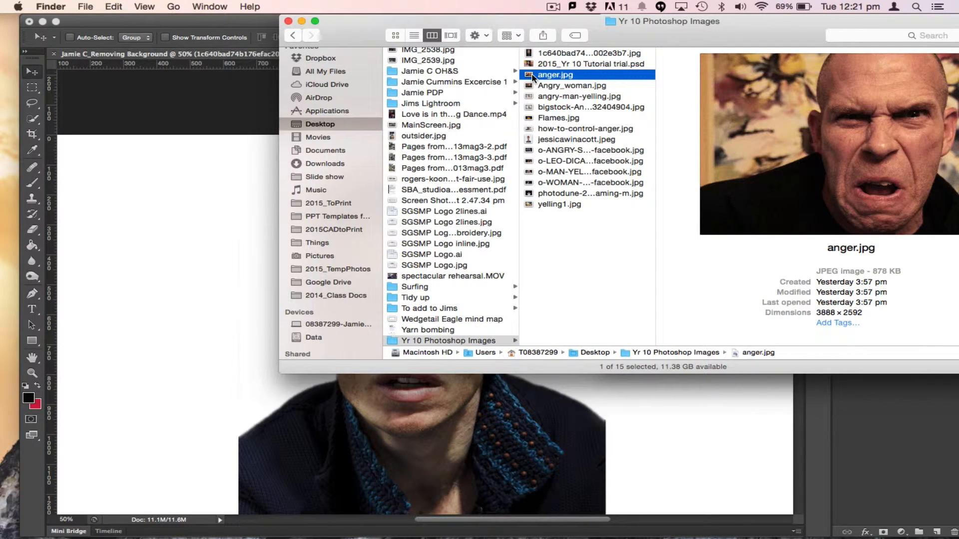
pyautogui.moveTo(527, 76); pyautogui.dragTo(243, 320)
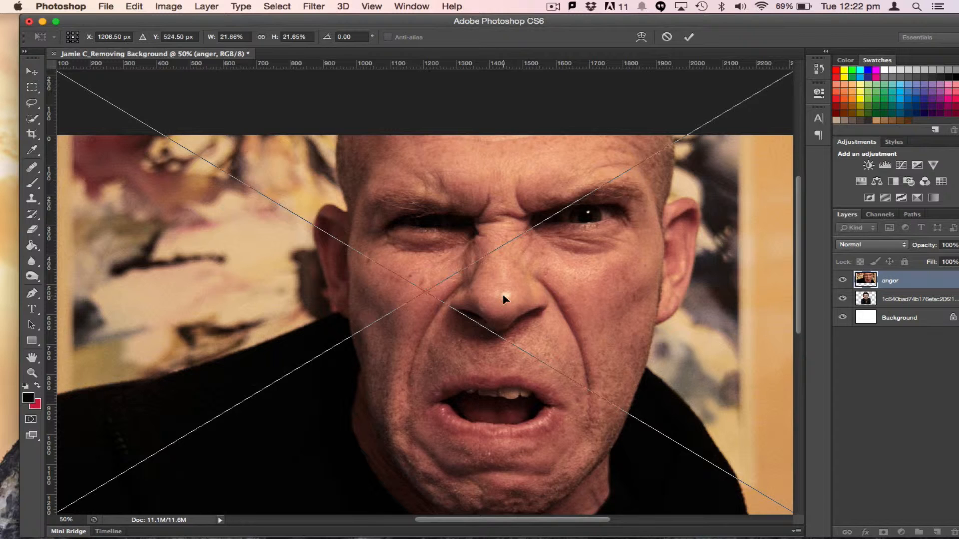
# Position the placed anger image over the right side of the canvas
pyautogui.press('super+minus')
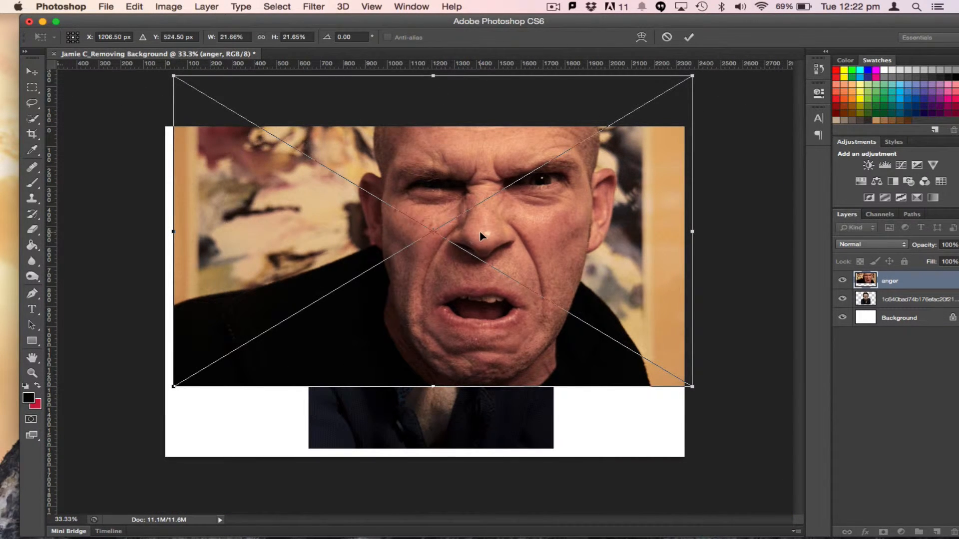
pyautogui.moveTo(481, 236); pyautogui.dragTo(591, 304)
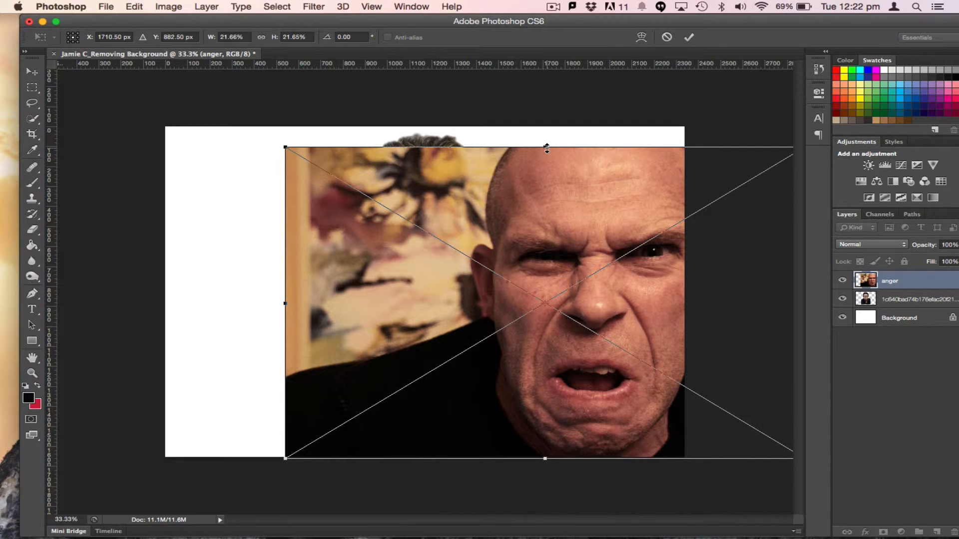
pyautogui.moveTo(555, 245)
pyautogui.mouseDown()
pyautogui.moveTo(487, 240)
pyautogui.moveTo(551, 248)
pyautogui.mouseUp()
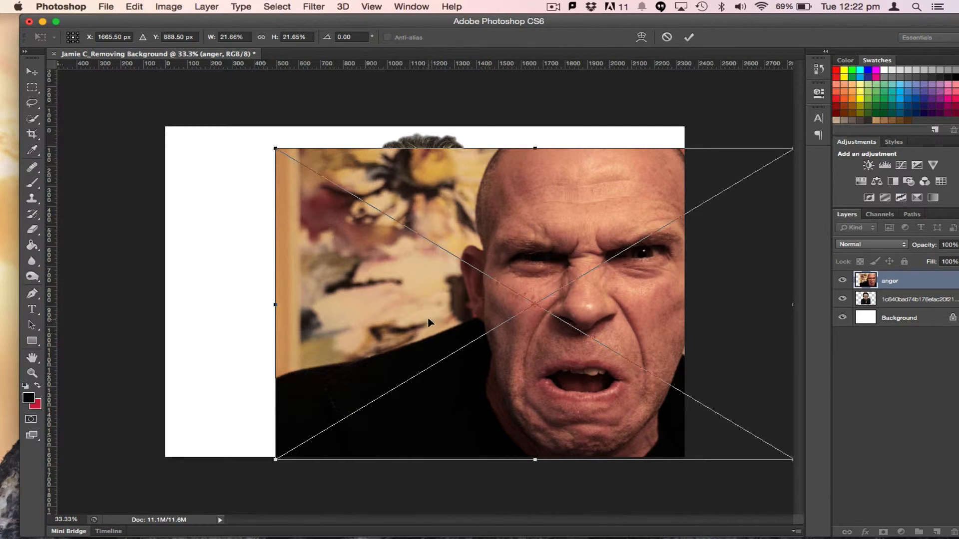
# Select the blurred painting background behind the bald man with the Quick Selection tool
pyautogui.press('w')
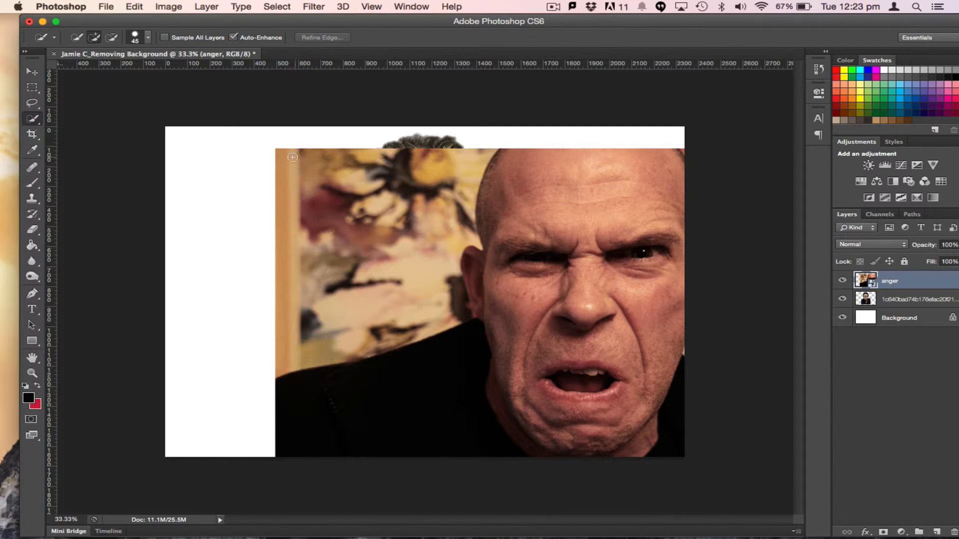
pyautogui.moveTo(295, 155)
pyautogui.mouseDown()
pyautogui.moveTo(327, 172)
pyautogui.moveTo(298, 233)
pyautogui.moveTo(368, 148)
pyautogui.moveTo(366, 173)
pyautogui.moveTo(435, 161)
pyautogui.mouseUp()
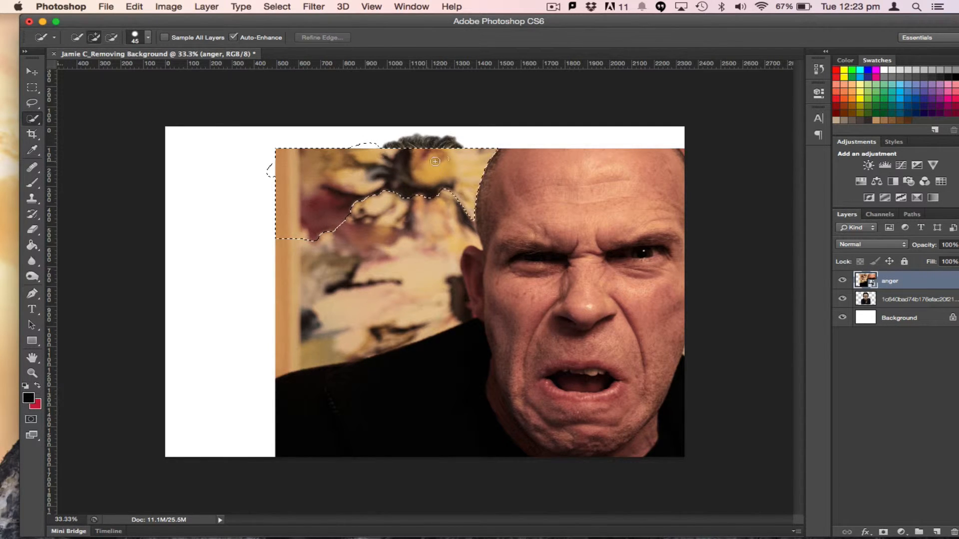
pyautogui.moveTo(430, 225)
pyautogui.mouseDown()
pyautogui.moveTo(394, 270)
pyautogui.moveTo(452, 250)
pyautogui.moveTo(442, 234)
pyautogui.mouseUp()
pyautogui.moveTo(444, 276)
pyautogui.mouseDown()
pyautogui.moveTo(454, 302)
pyautogui.moveTo(443, 335)
pyautogui.mouseUp()
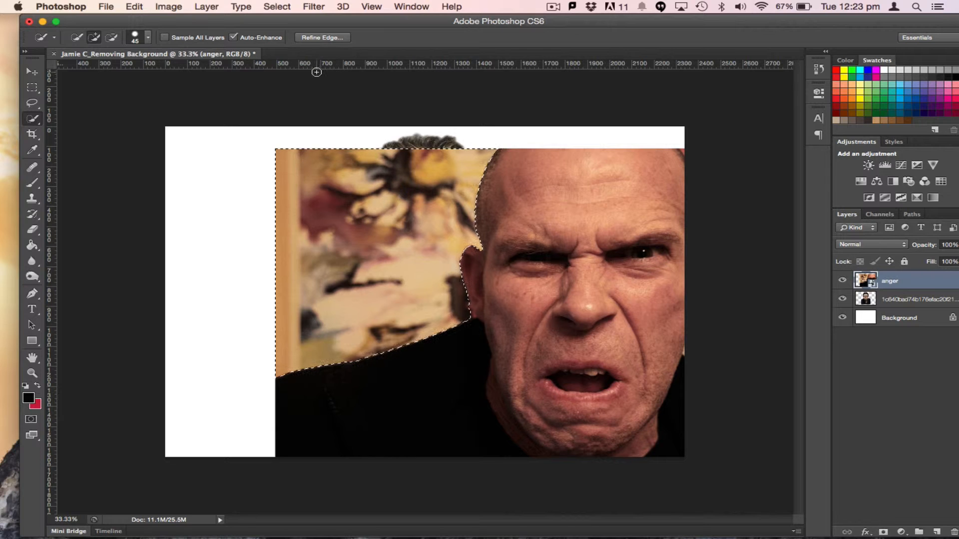
# Refine the selection edge with a slight feather
pyautogui.click(330, 38)
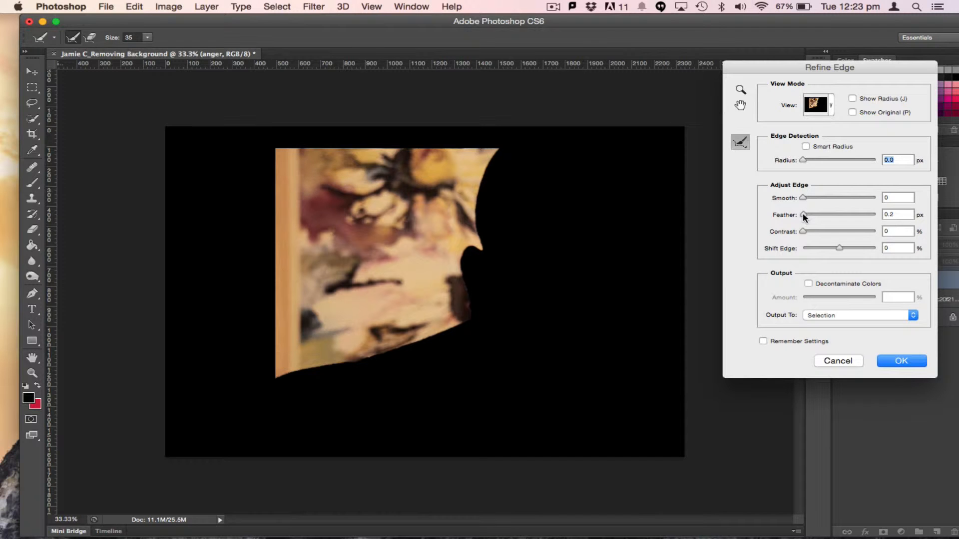
pyautogui.moveTo(805, 217)
pyautogui.mouseDown()
pyautogui.moveTo(829, 213)
pyautogui.moveTo(817, 219)
pyautogui.mouseUp()
pyautogui.click(897, 363)
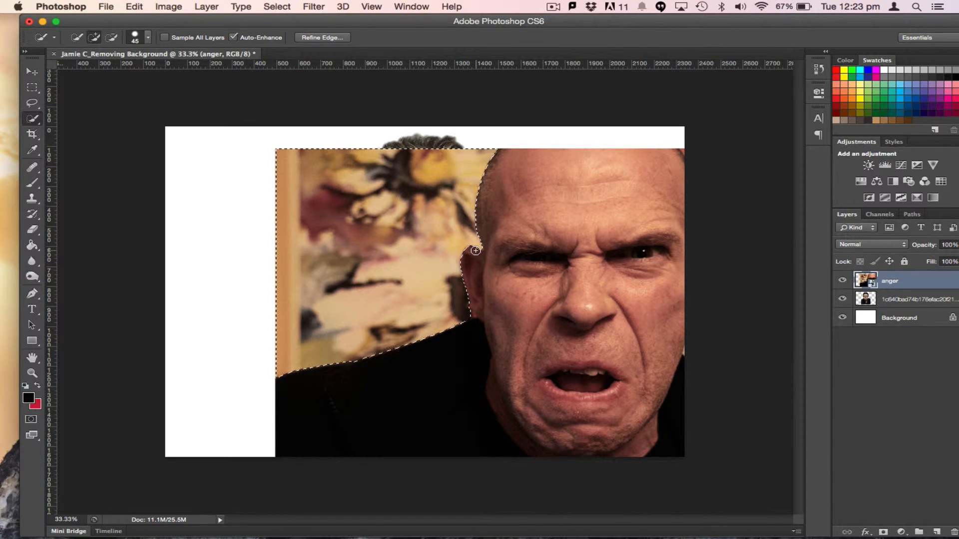
# Rasterize the anger layer, delete the selected painting background and deselect
pyautogui.press('Delete')
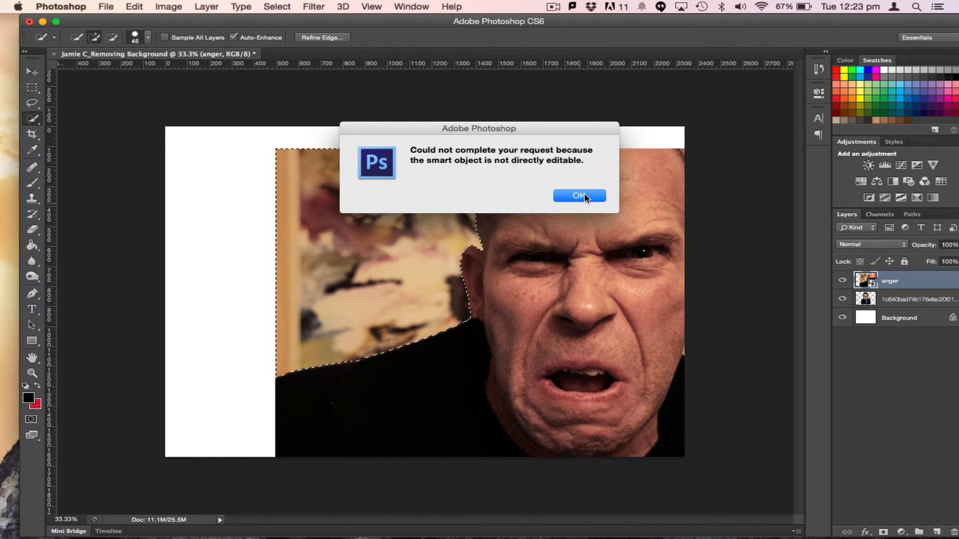
pyautogui.click(581, 195)
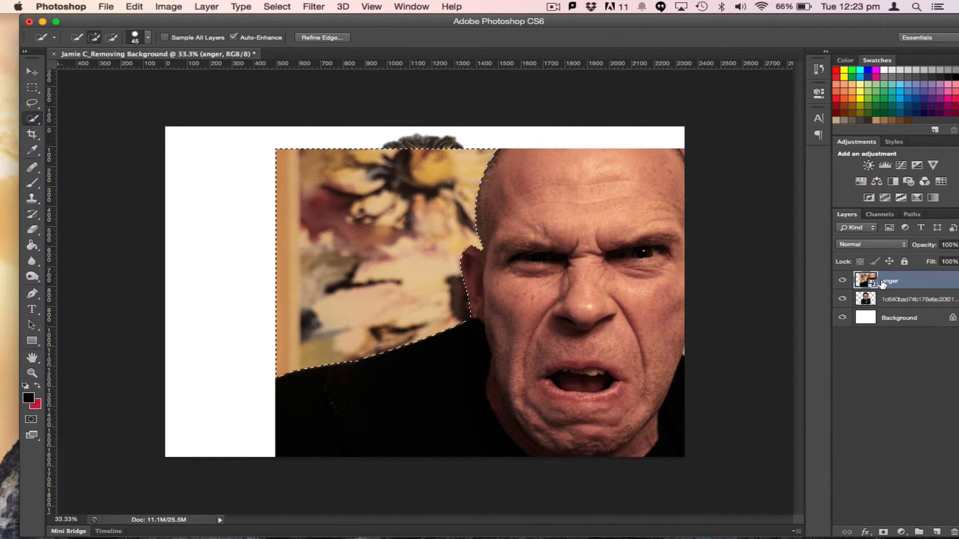
pyautogui.rightClick(902, 285)
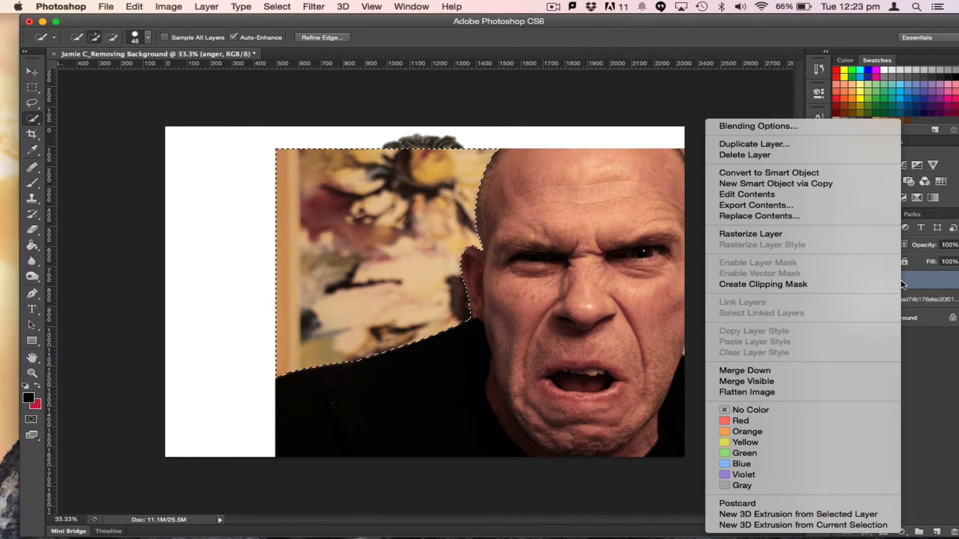
pyautogui.click(843, 233)
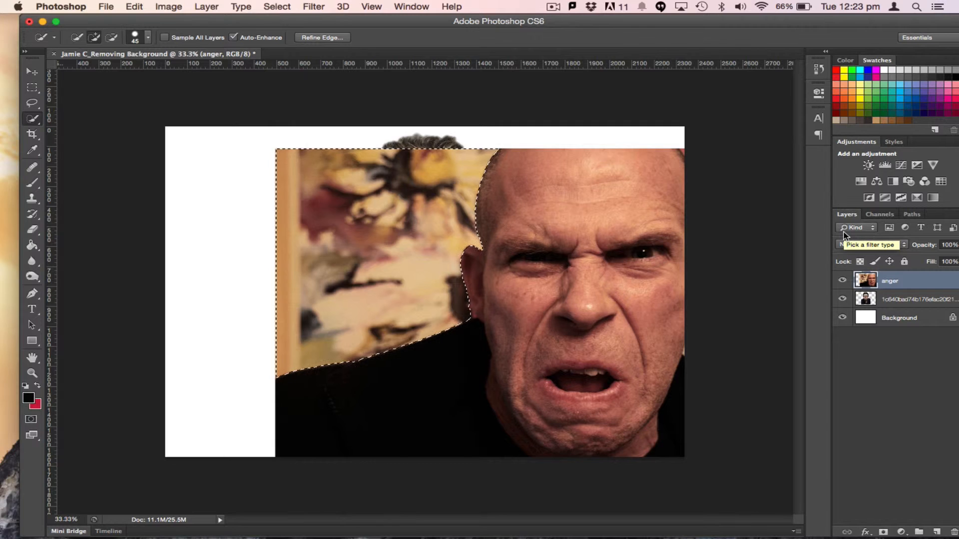
pyautogui.press('Delete')
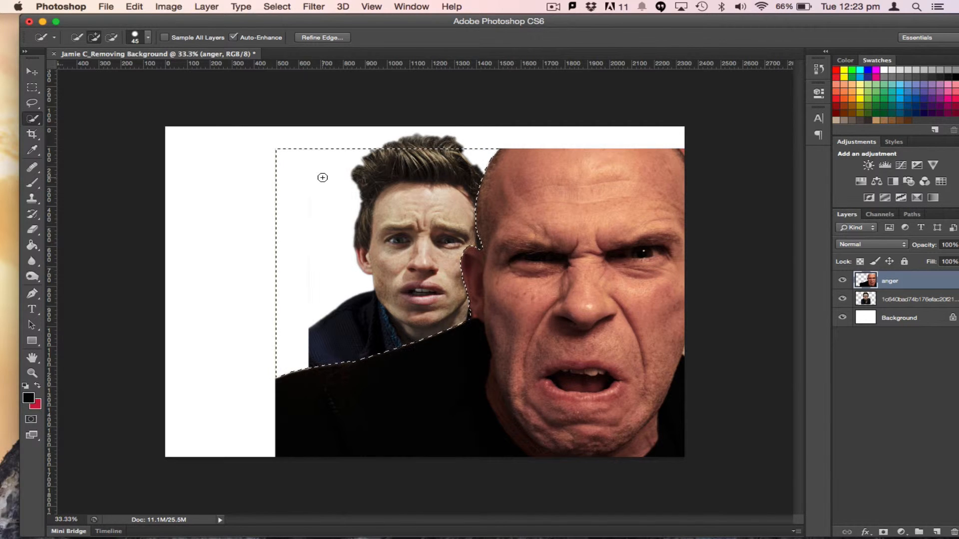
pyautogui.click(275, 9)
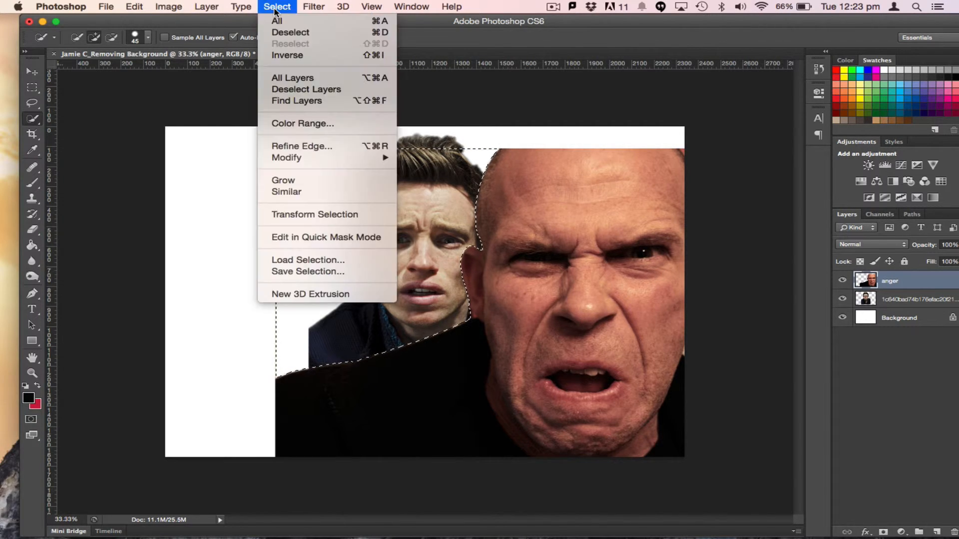
pyautogui.click(277, 32)
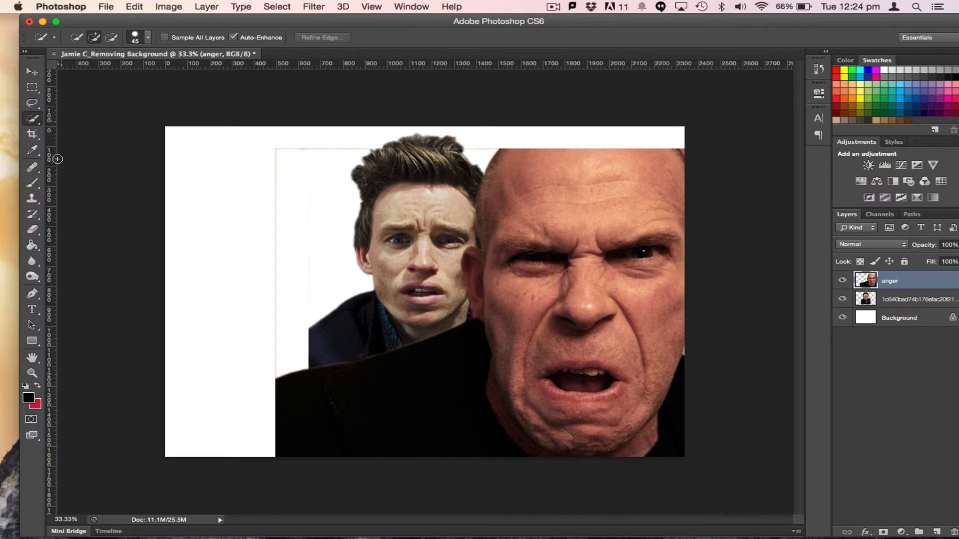
# Erase the leftover background fringe along the anger image's left edge with the Eraser
pyautogui.click(32, 233)
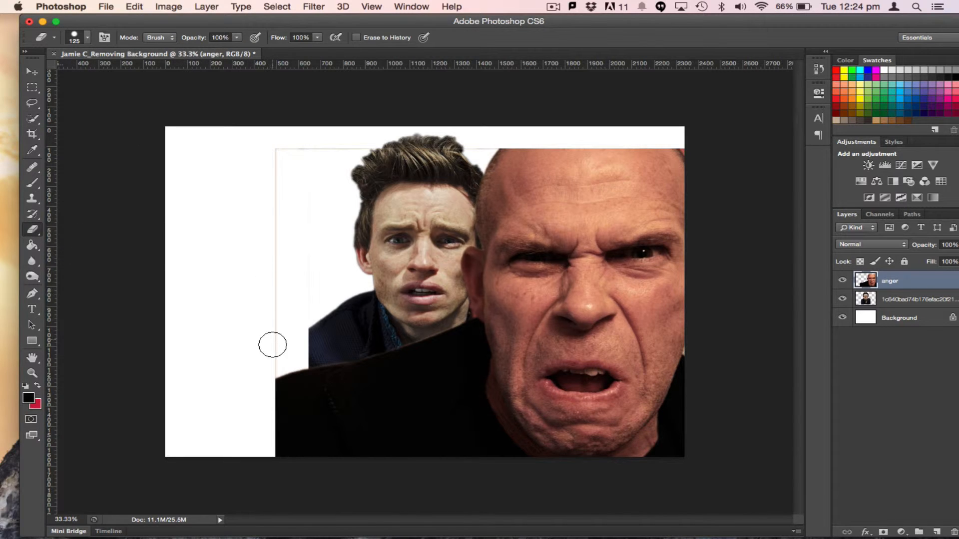
pyautogui.moveTo(273, 372)
pyautogui.mouseDown()
pyautogui.moveTo(275, 144)
pyautogui.moveTo(486, 142)
pyautogui.mouseUp()
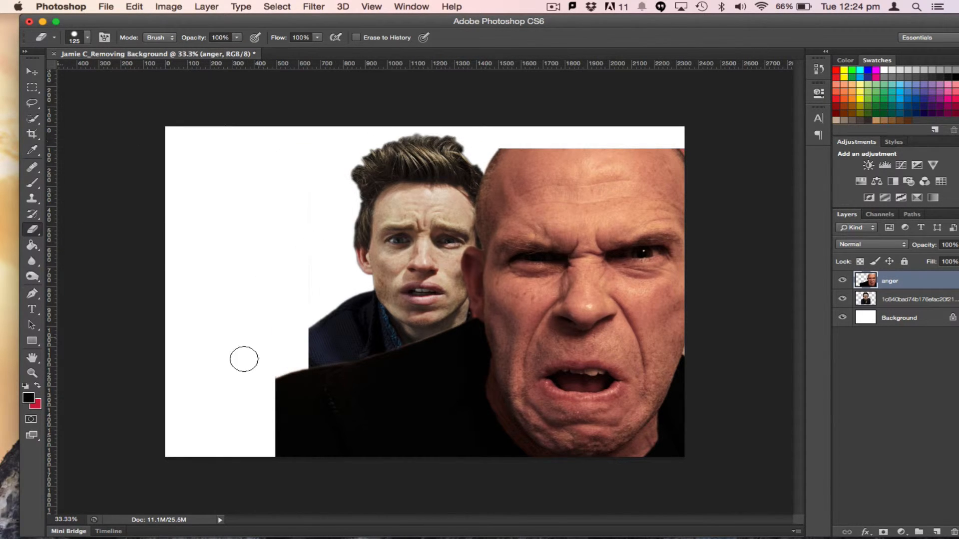
pyautogui.click(272, 367)
pyautogui.click(87, 37)
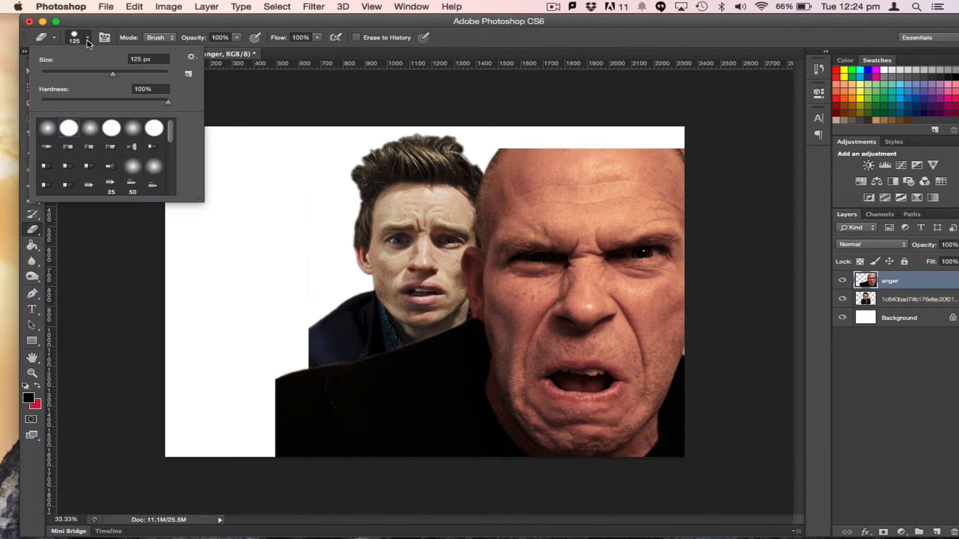
# Switch the eraser to a soft brush with 36% hardness and erase the hard edge of the bald man's coat
pyautogui.click(52, 132)
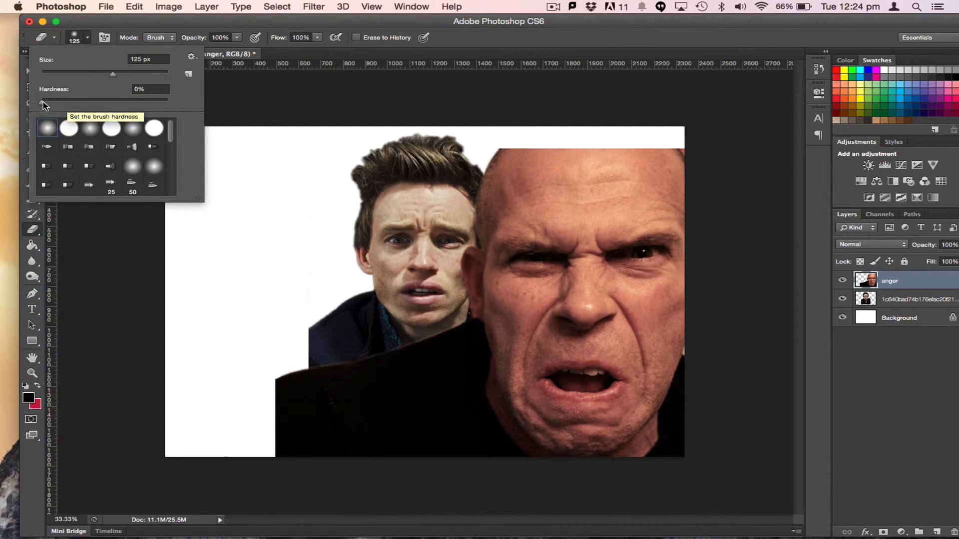
pyautogui.moveTo(43, 101); pyautogui.dragTo(87, 103)
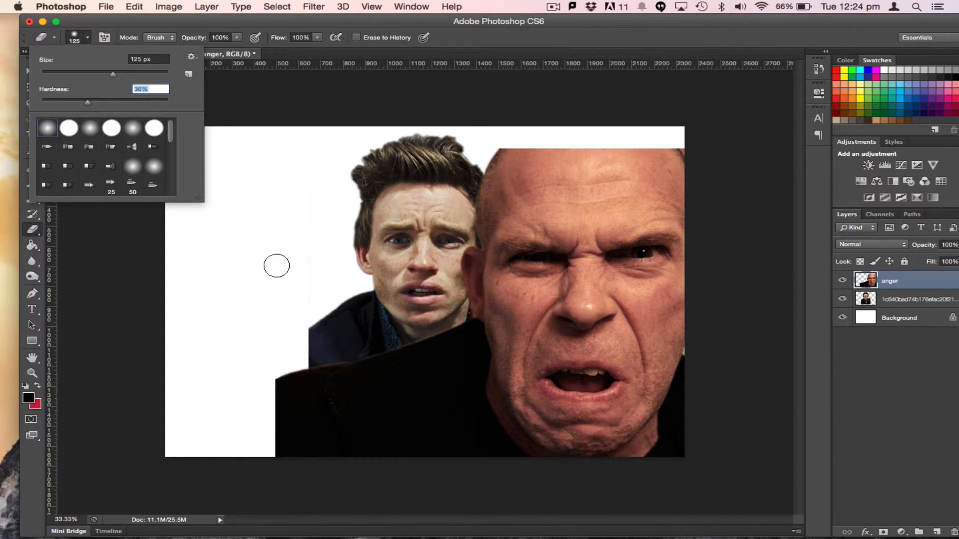
pyautogui.click(296, 364)
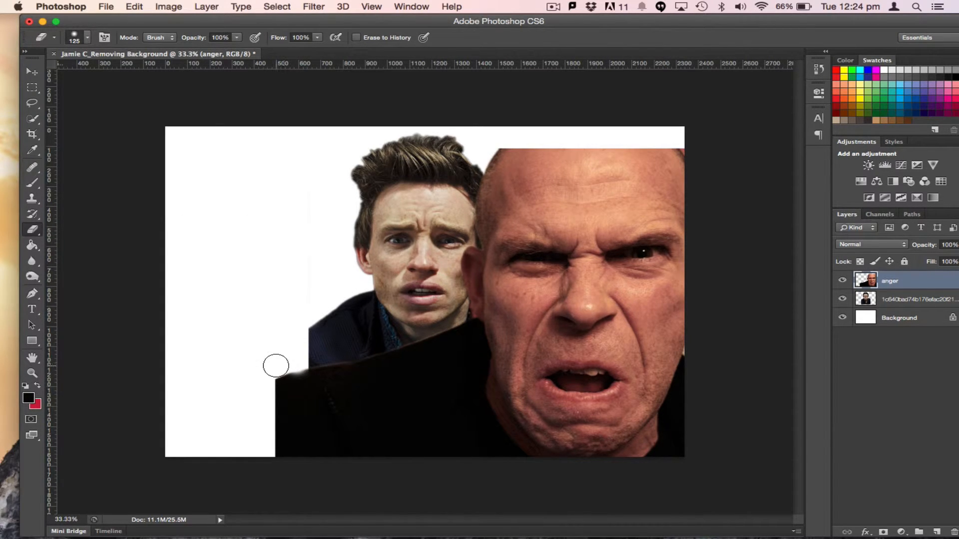
pyautogui.press('super+z')
pyautogui.moveTo(282, 368); pyautogui.dragTo(457, 315)
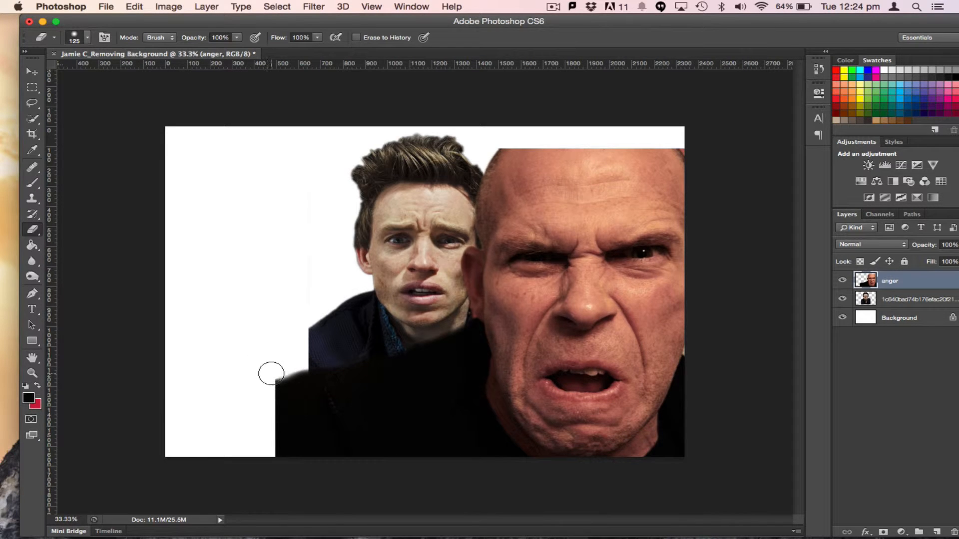
pyautogui.moveTo(266, 388); pyautogui.dragTo(269, 471)
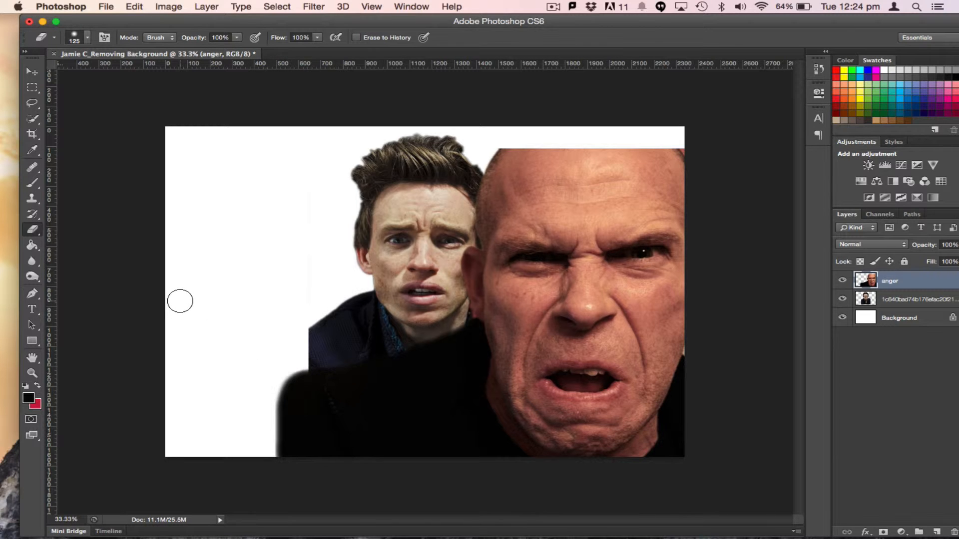
# Place yelling1.jpg from the Yr 10 Photoshop Images folder into the document and shift it slightly left
pyautogui.press('super+Tab')
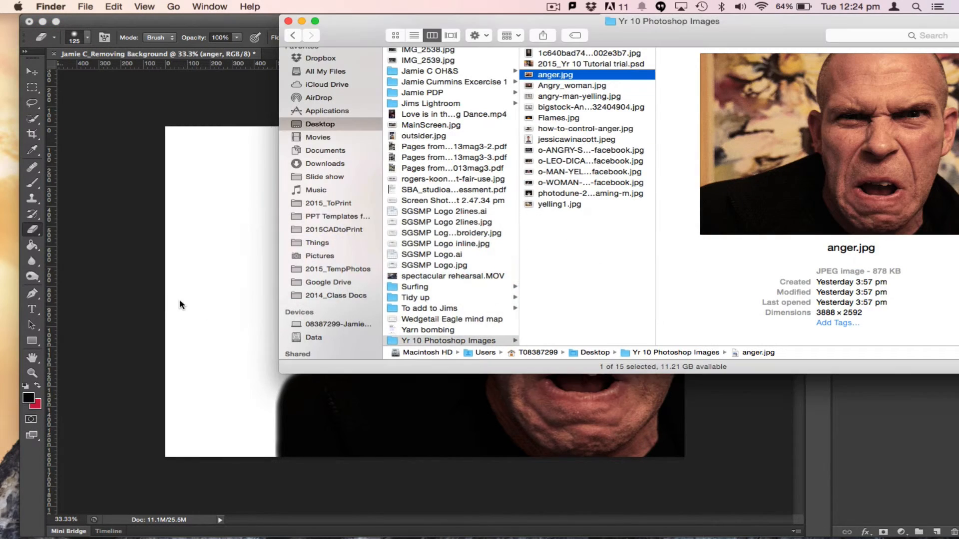
pyautogui.press('y')
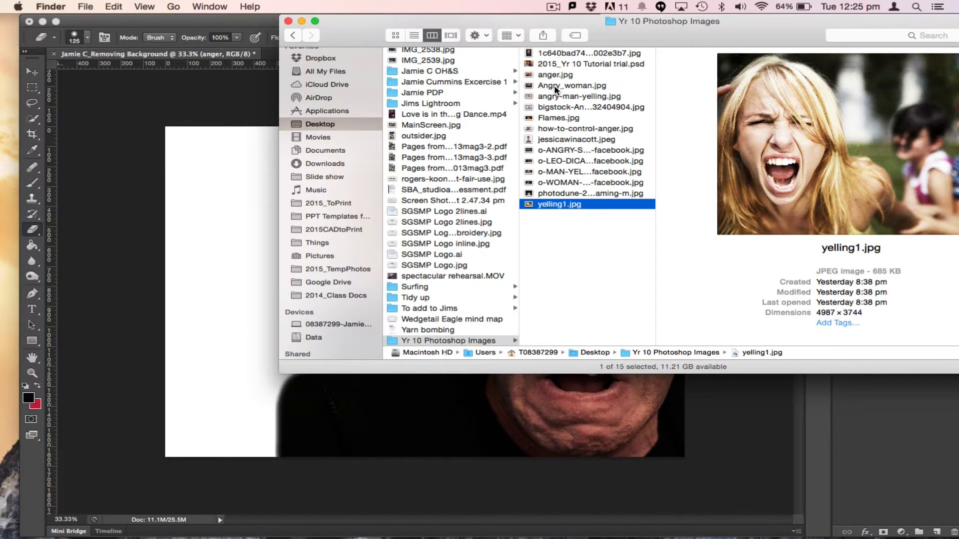
pyautogui.moveTo(267, 268); pyautogui.dragTo(228, 291)
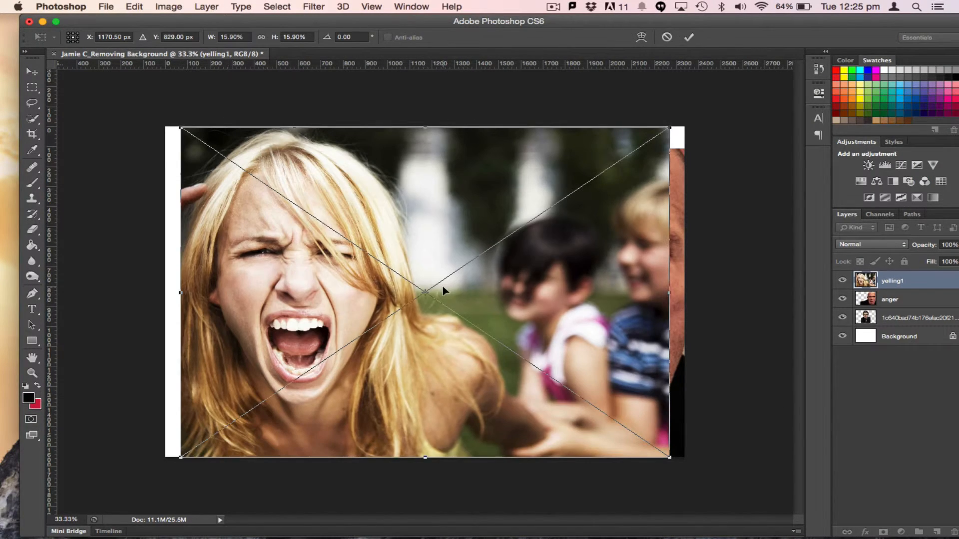
pyautogui.moveTo(388, 306); pyautogui.dragTo(352, 302)
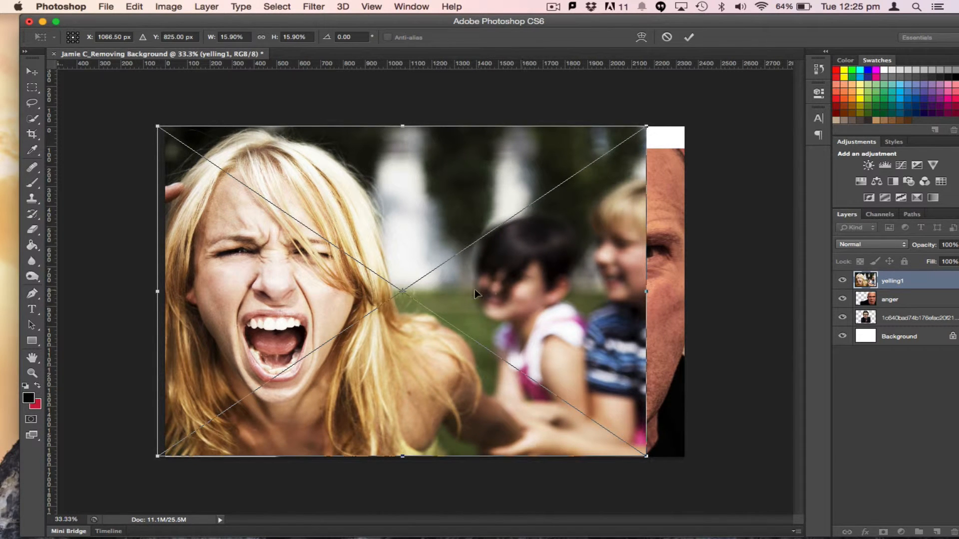
pyautogui.press('e')
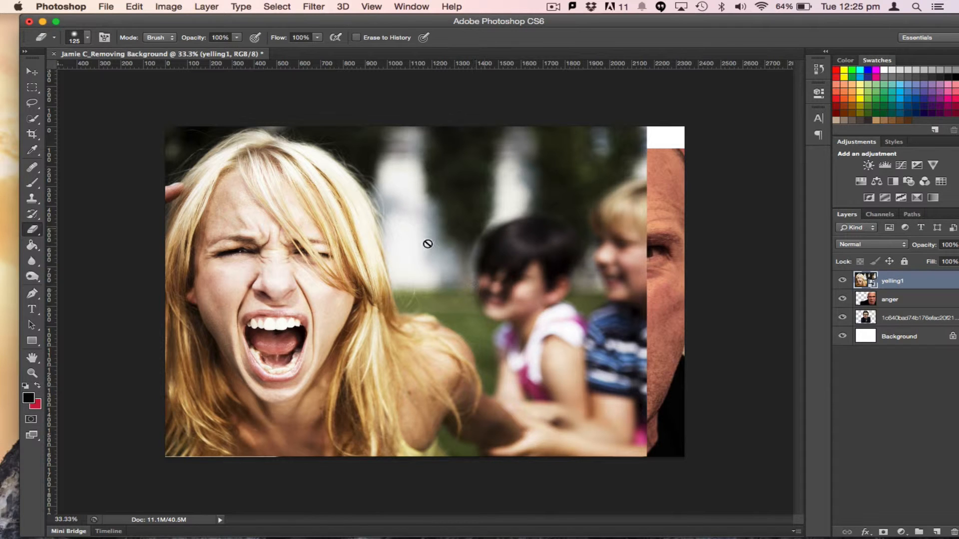
# Rasterize the yelling1 layer and select the blurred background around the screaming woman with Quick Selection
pyautogui.rightClick(896, 281)
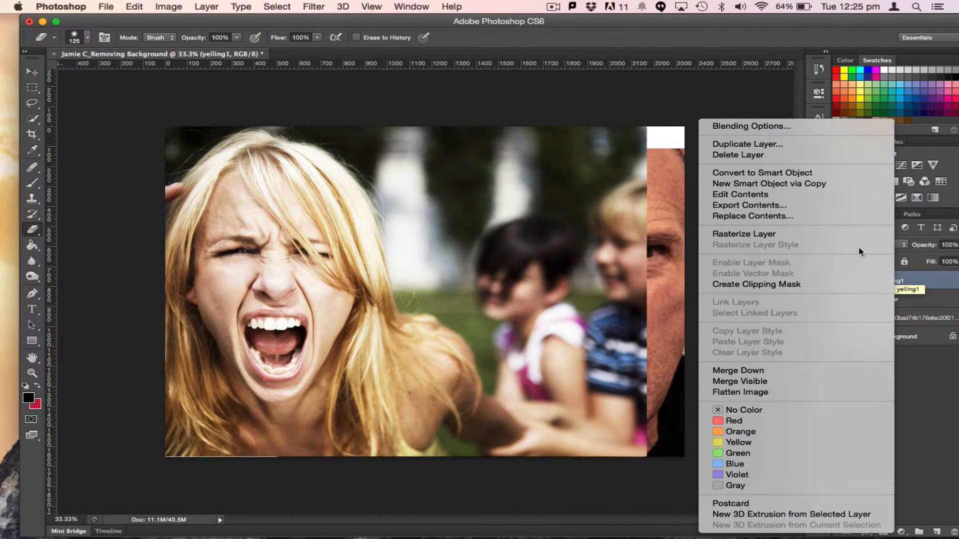
pyautogui.click(845, 235)
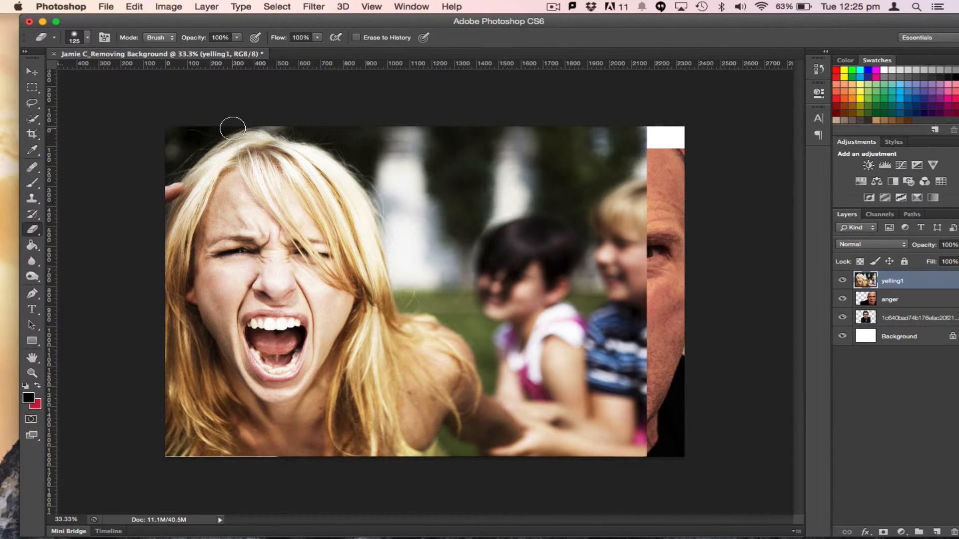
pyautogui.click(31, 120)
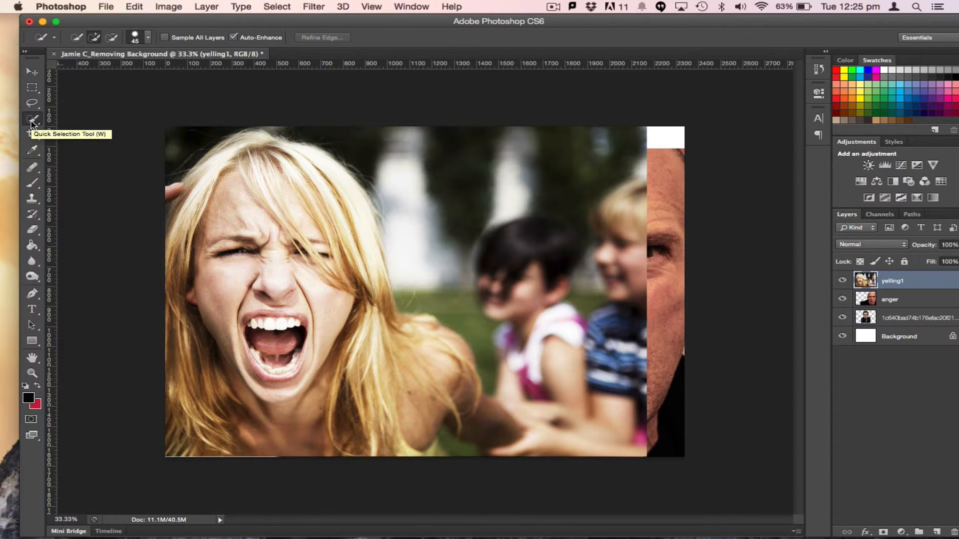
pyautogui.click(174, 149)
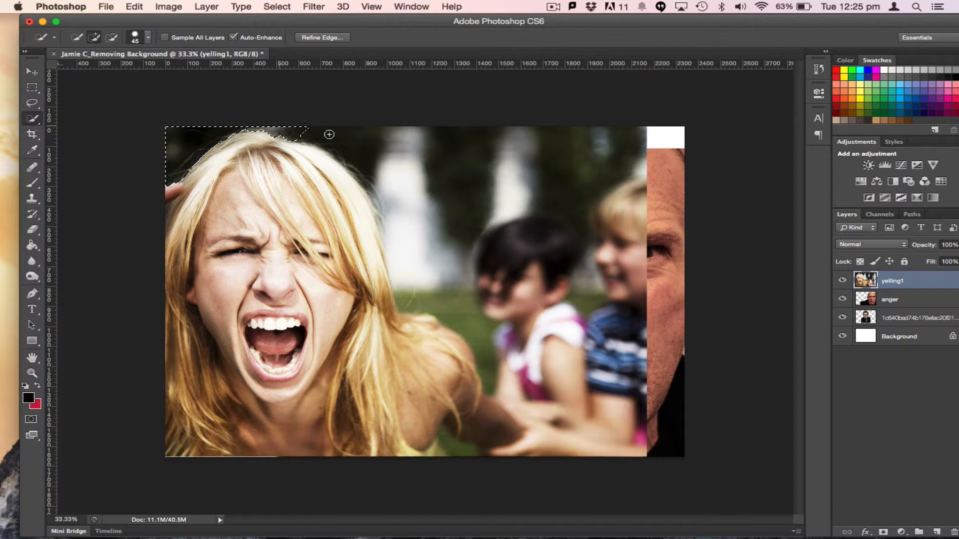
pyautogui.moveTo(329, 135)
pyautogui.mouseDown()
pyautogui.moveTo(354, 143)
pyautogui.moveTo(404, 190)
pyautogui.moveTo(451, 304)
pyautogui.moveTo(484, 333)
pyautogui.moveTo(502, 375)
pyautogui.moveTo(545, 389)
pyautogui.moveTo(498, 393)
pyautogui.moveTo(537, 404)
pyautogui.moveTo(539, 419)
pyautogui.moveTo(559, 427)
pyautogui.moveTo(599, 433)
pyautogui.moveTo(466, 452)
pyautogui.mouseUp()
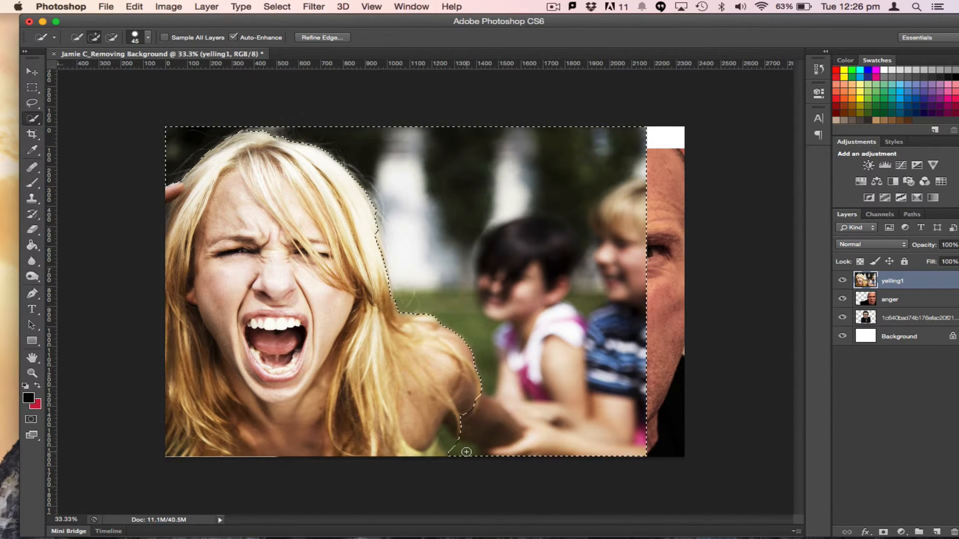
pyautogui.click(451, 442)
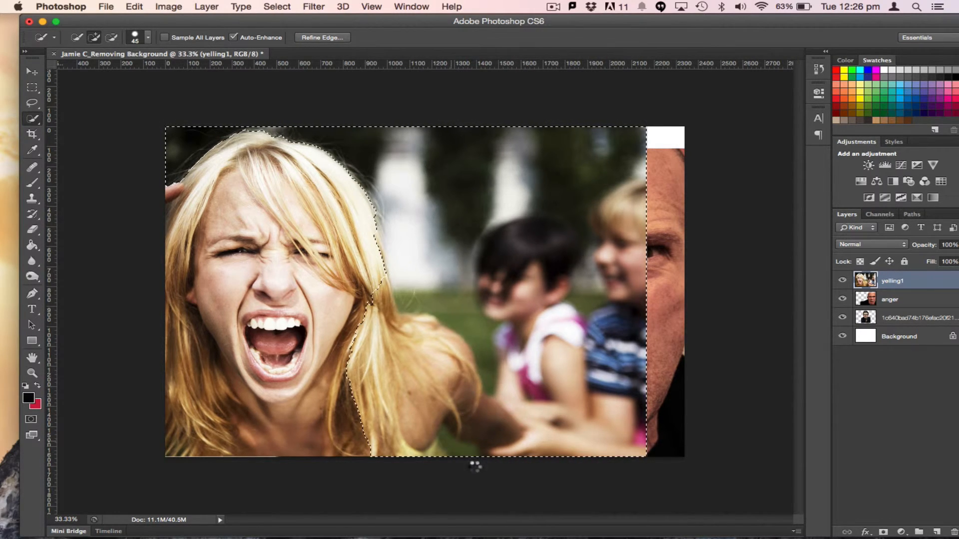
# Subtract the woman's shoulder and arm area from the selection with Quick Selection
pyautogui.click(111, 37)
pyautogui.moveTo(375, 286)
pyautogui.mouseDown()
pyautogui.moveTo(418, 336)
pyautogui.moveTo(448, 353)
pyautogui.mouseUp()
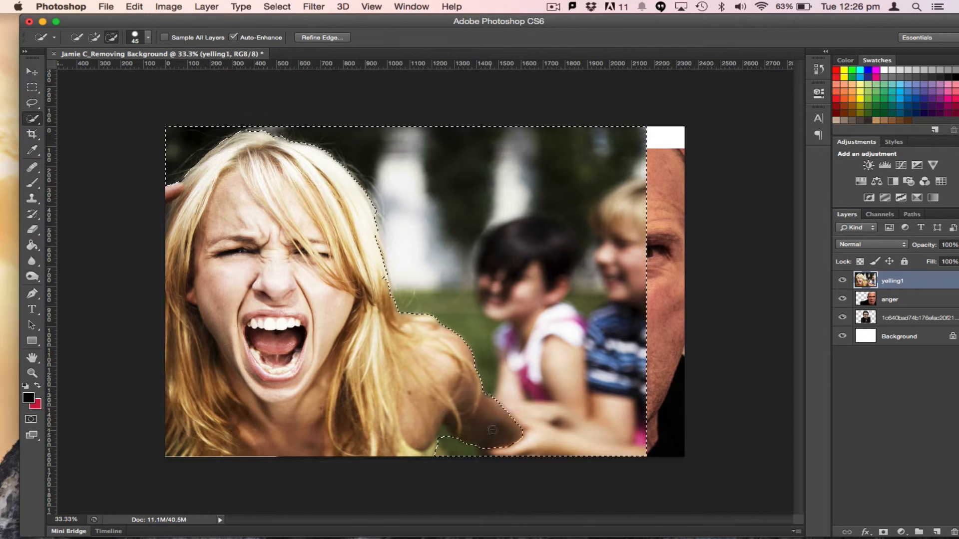
pyautogui.click(94, 37)
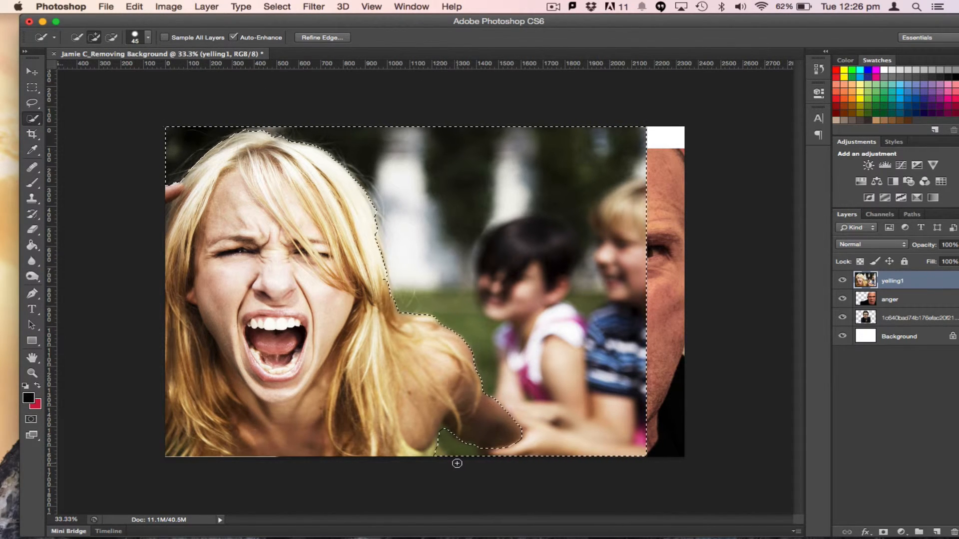
pyautogui.click(112, 37)
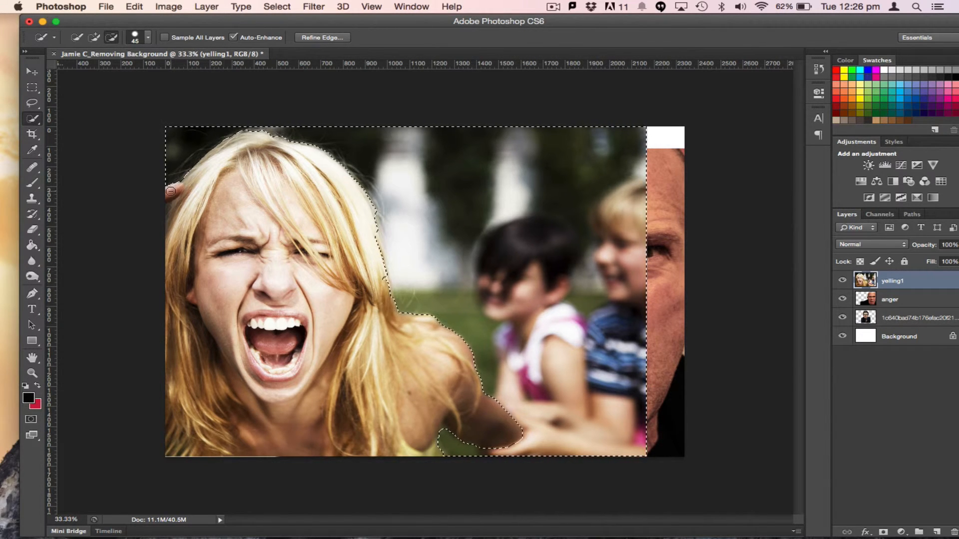
pyautogui.click(94, 37)
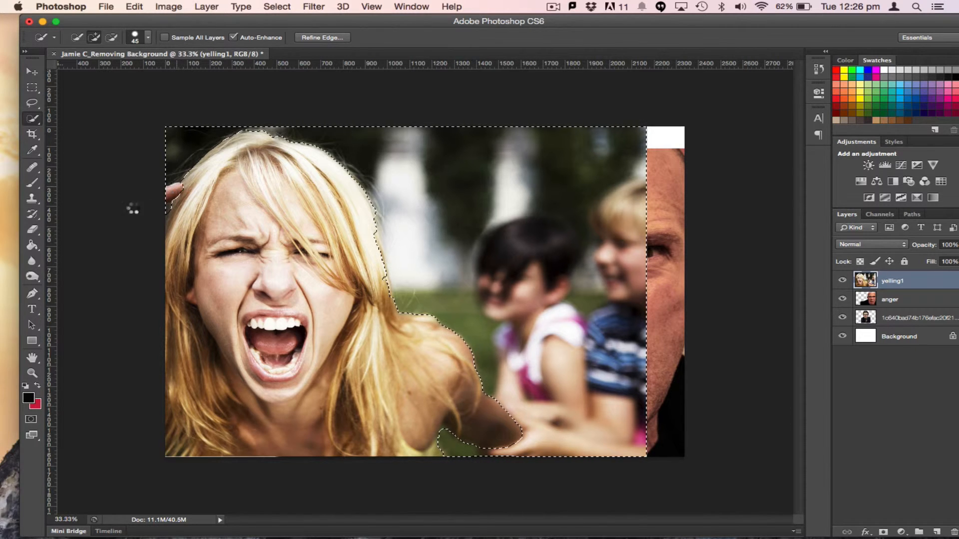
# Delete the yelling1 background using a slightly feathered refined selection edge and deselect
pyautogui.press('Delete')
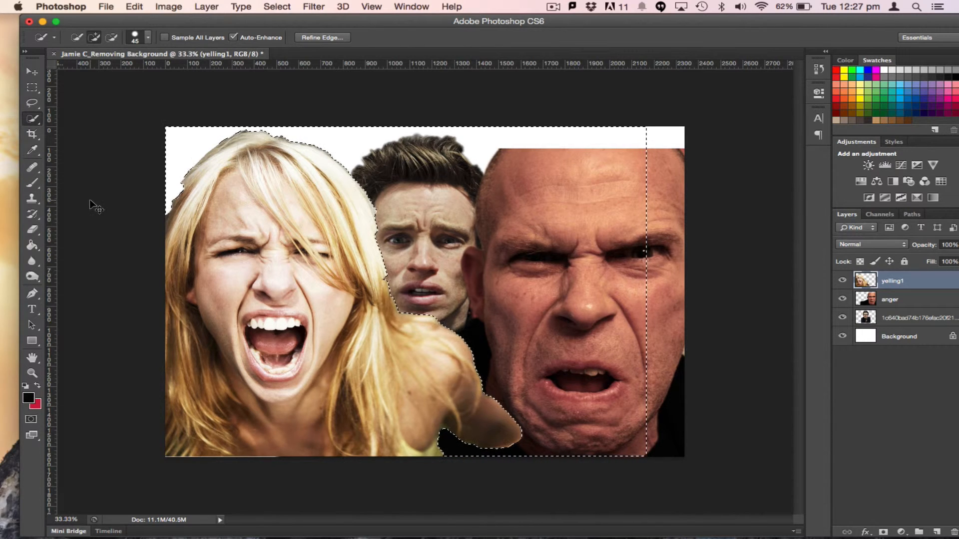
pyautogui.press('super+z')
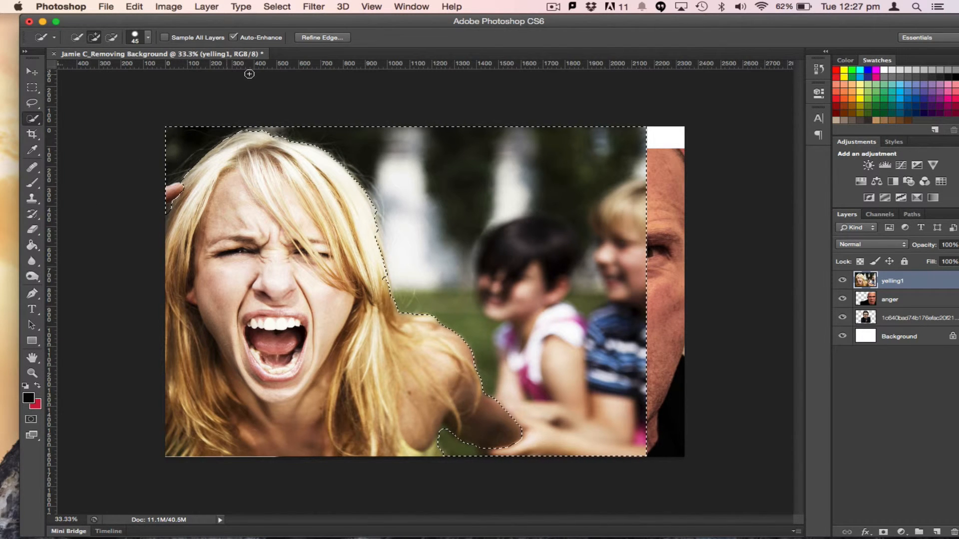
pyautogui.click(310, 38)
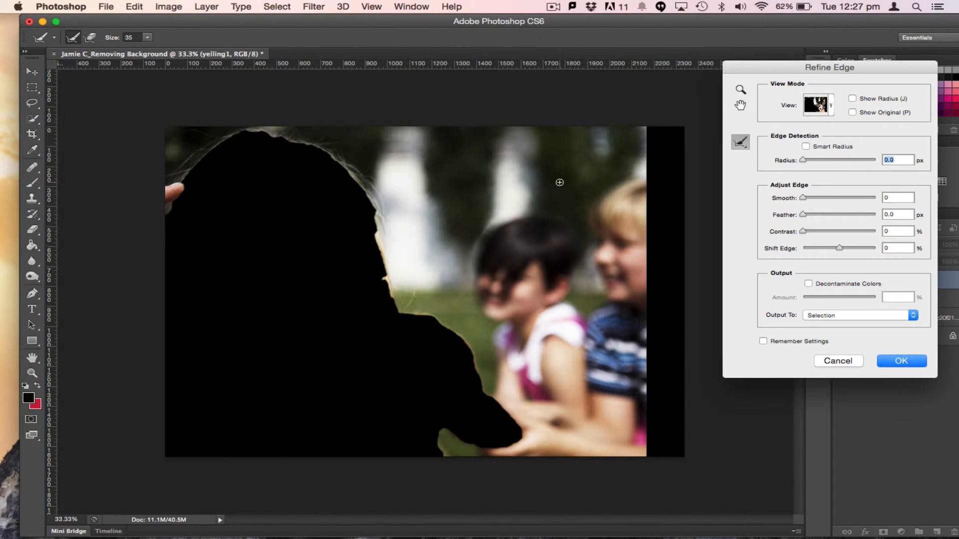
pyautogui.moveTo(825, 158)
pyautogui.mouseDown()
pyautogui.moveTo(844, 160)
pyautogui.moveTo(809, 161)
pyautogui.mouseUp()
pyautogui.moveTo(803, 198); pyautogui.dragTo(837, 250)
pyautogui.click(893, 363)
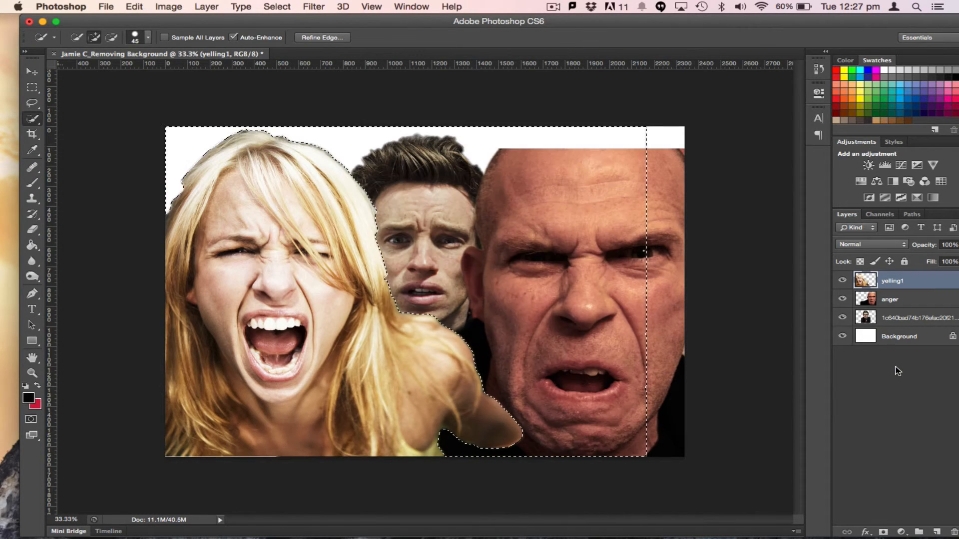
pyautogui.press('super+d')
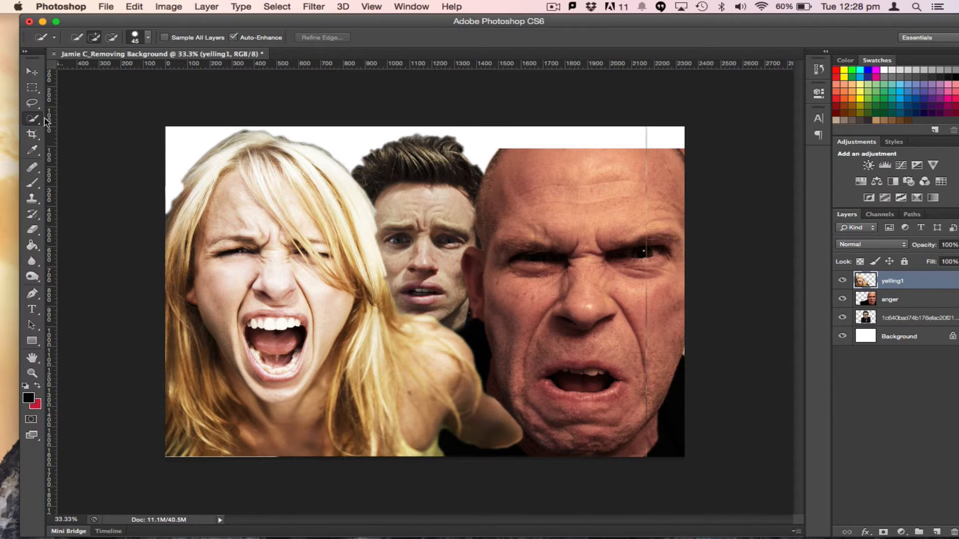
# Erase the leftover background fringe along the top of the woman's hair with the Eraser
pyautogui.click(32, 229)
pyautogui.click(86, 39)
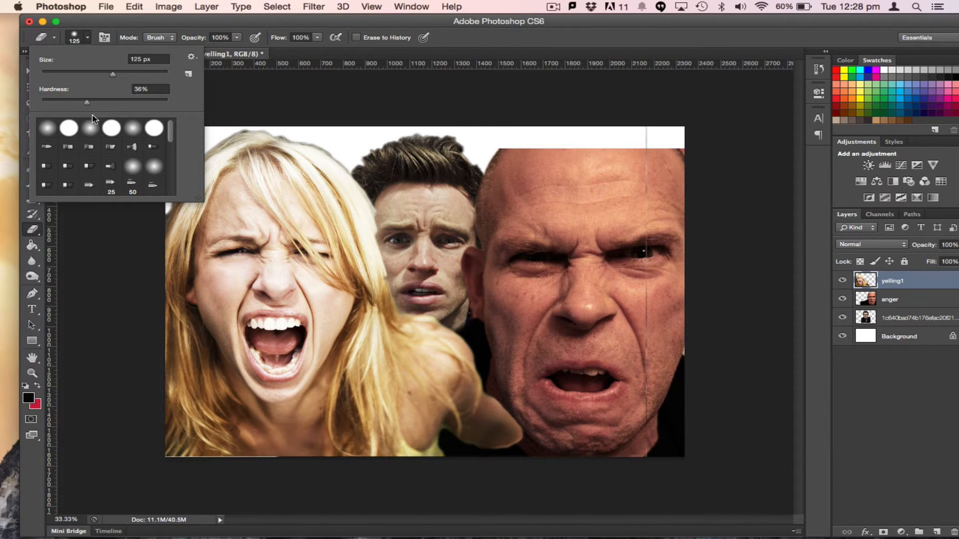
pyautogui.click(247, 102)
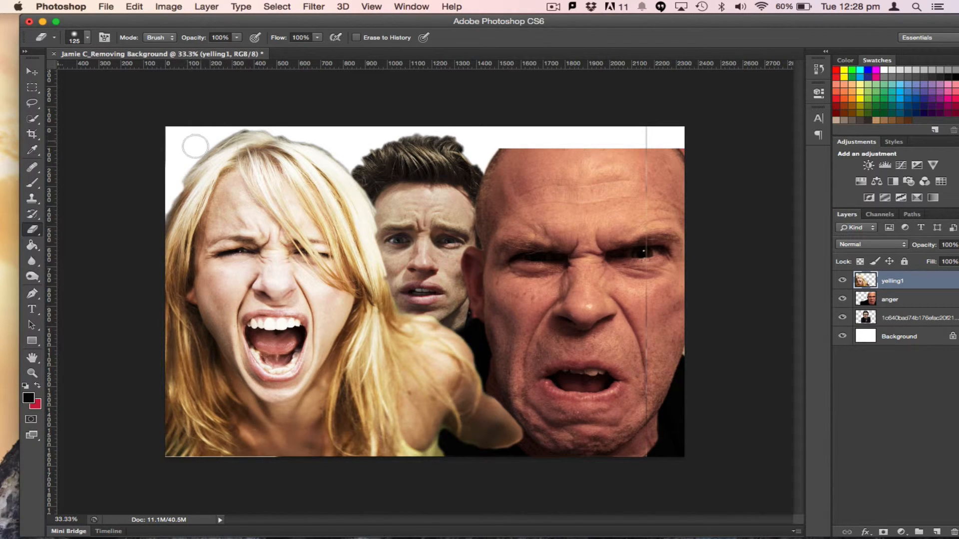
pyautogui.moveTo(214, 134)
pyautogui.mouseDown()
pyautogui.moveTo(254, 118)
pyautogui.moveTo(346, 156)
pyautogui.moveTo(301, 133)
pyautogui.mouseUp()
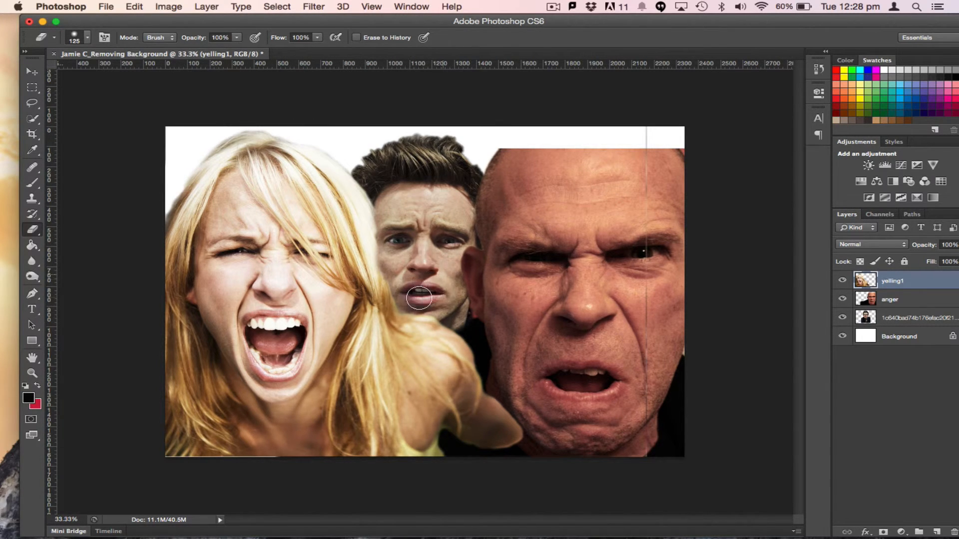
# Shift the yelling1 layer slightly left and erase its leftover edge lines along the canvas top and right
pyautogui.click(31, 73)
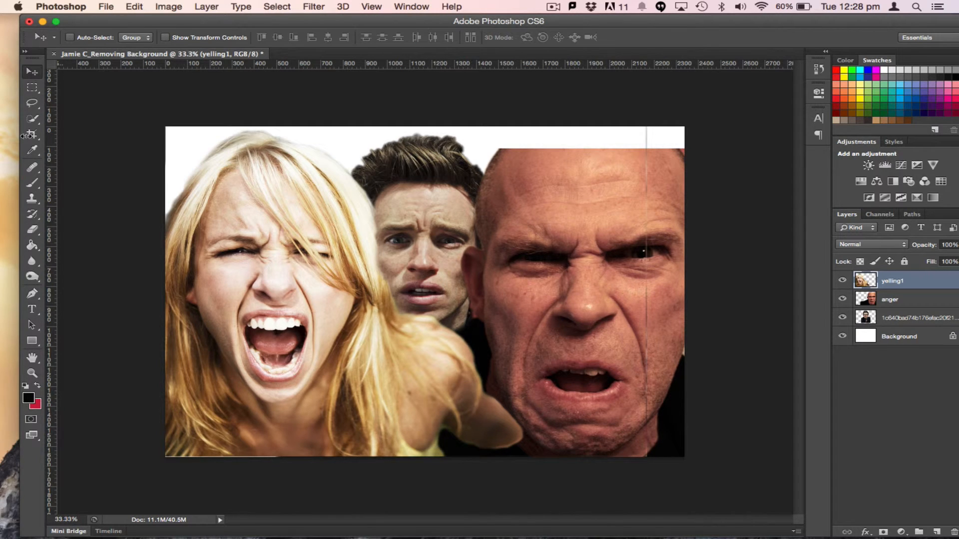
pyautogui.moveTo(298, 278); pyautogui.dragTo(272, 279)
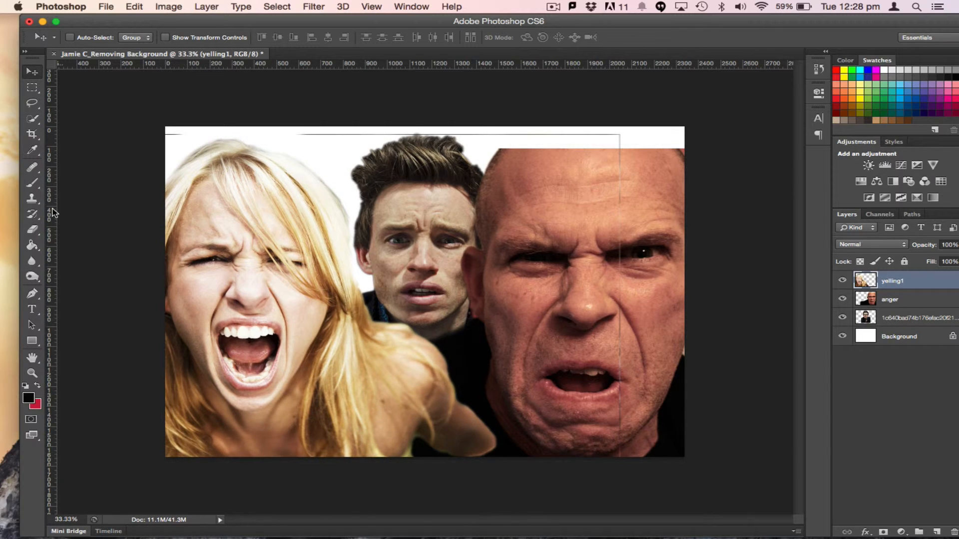
pyautogui.click(33, 231)
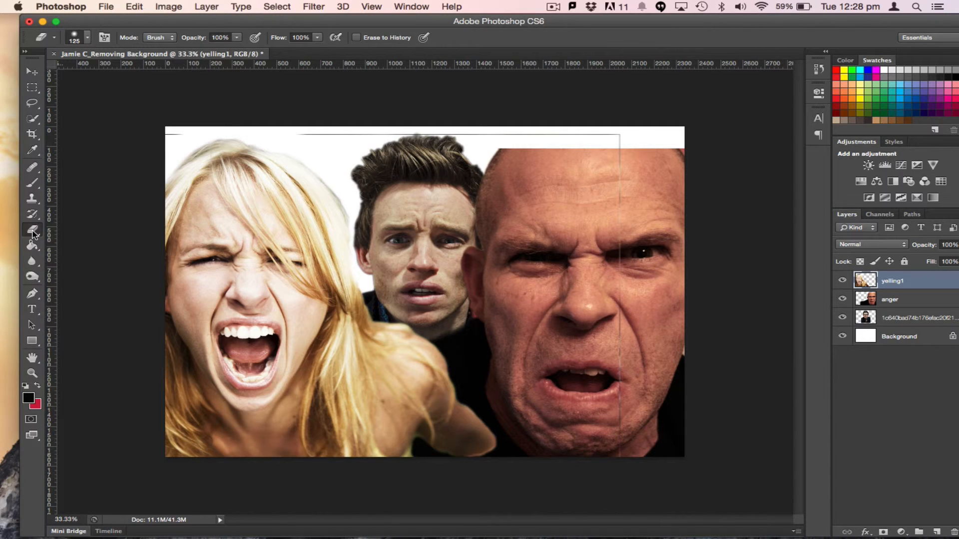
pyautogui.moveTo(178, 128)
pyautogui.mouseDown()
pyautogui.moveTo(265, 115)
pyautogui.moveTo(400, 133)
pyautogui.moveTo(616, 132)
pyautogui.moveTo(626, 257)
pyautogui.moveTo(618, 469)
pyautogui.mouseUp()
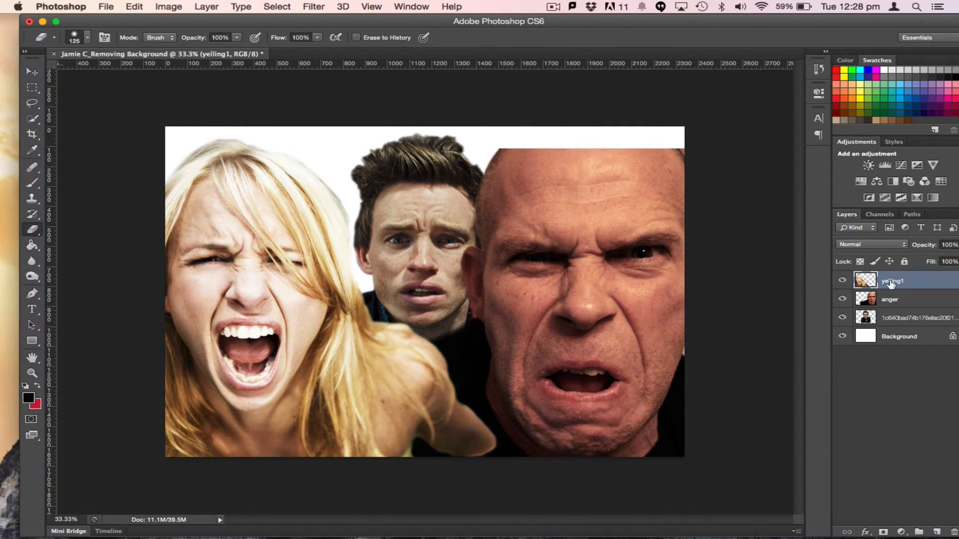
# Toggle each portrait layer's visibility off and on to check the composition
pyautogui.click(892, 301)
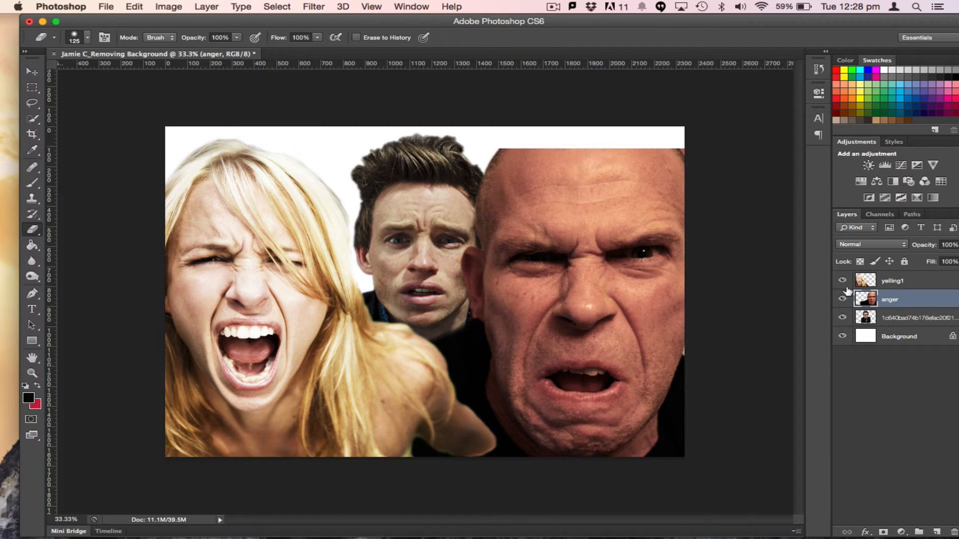
pyautogui.click(843, 282)
pyautogui.click(843, 282)
pyautogui.click(843, 299)
pyautogui.click(843, 300)
pyautogui.click(842, 317)
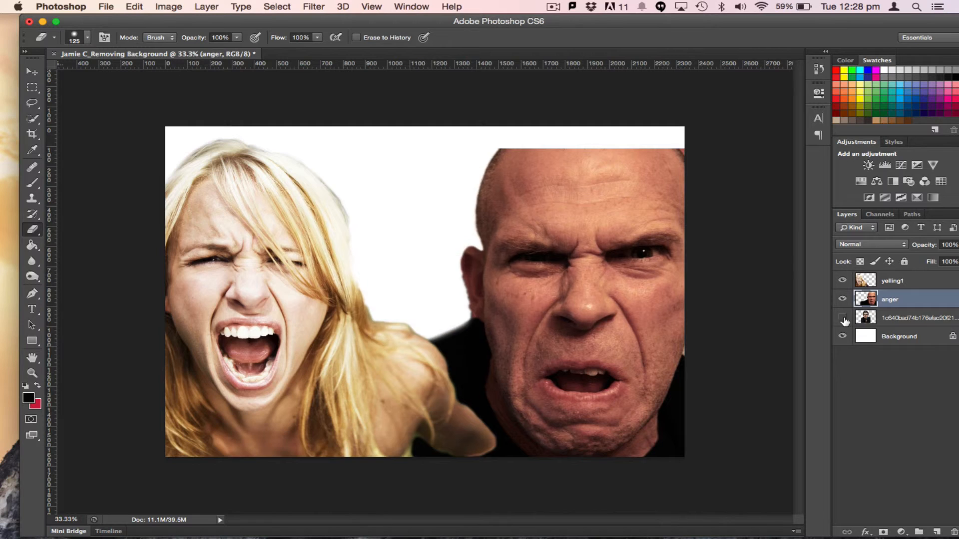
pyautogui.click(843, 318)
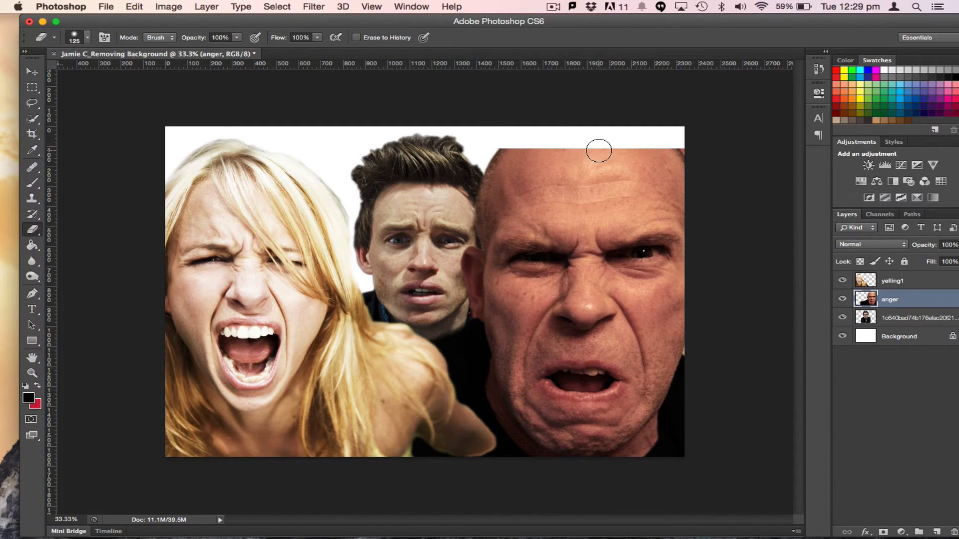
# Place the Flames.jpg image from the Yr 10 Photoshop Images folder into the composition as a new layer
pyautogui.press('super+Tab')
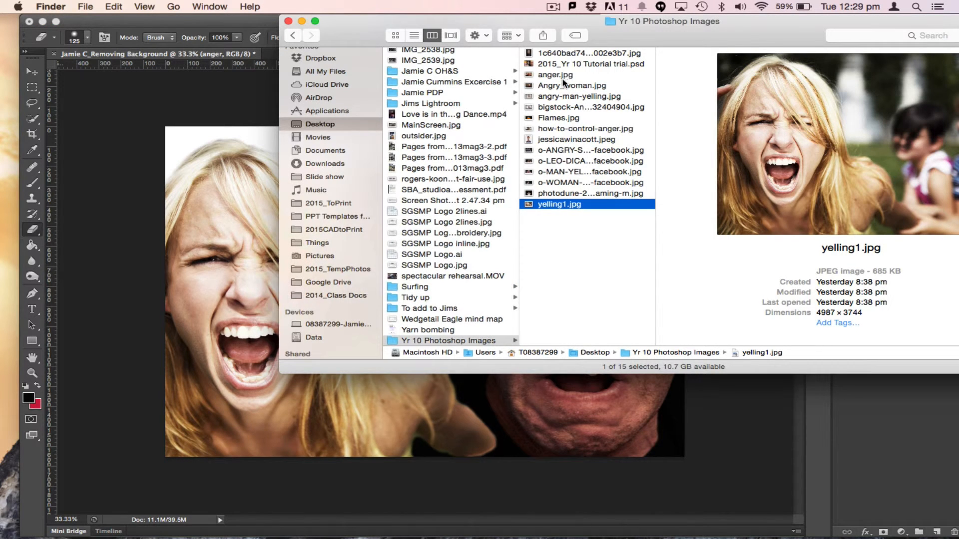
pyautogui.click(537, 118)
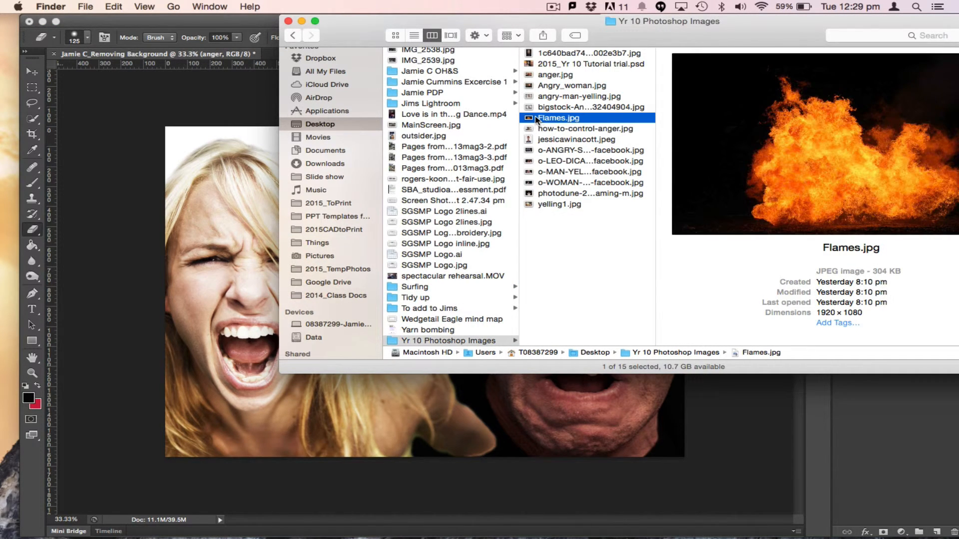
pyautogui.moveTo(532, 120); pyautogui.dragTo(250, 165)
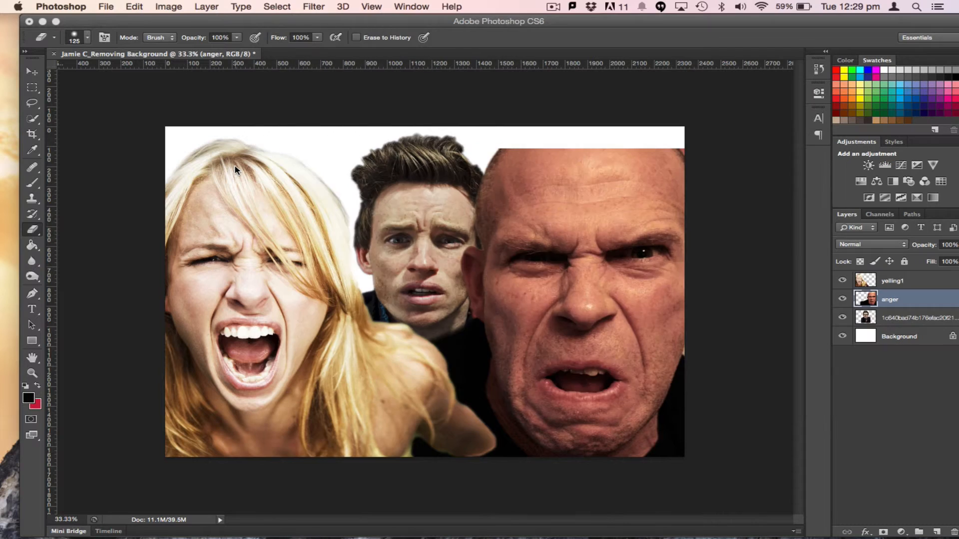
pyautogui.moveTo(412, 352); pyautogui.dragTo(422, 330)
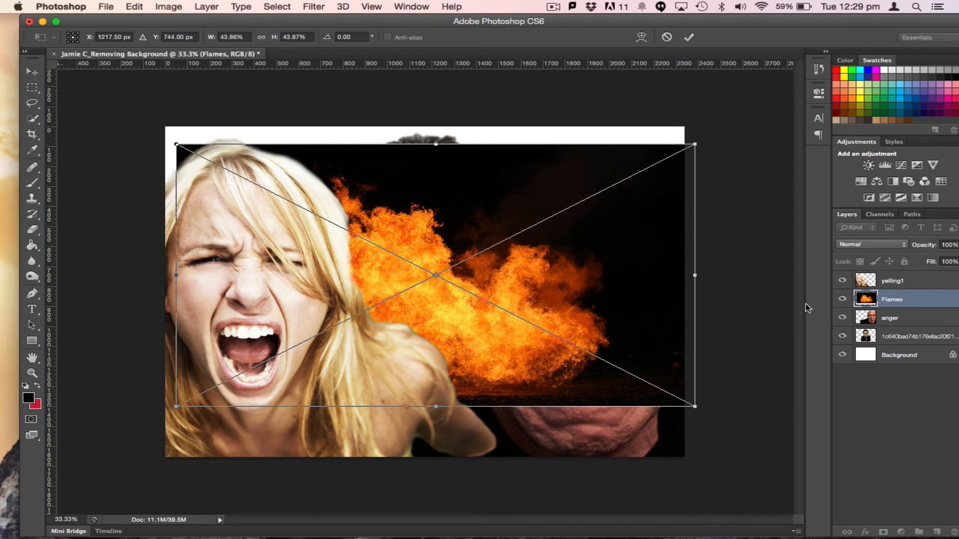
pyautogui.press('Return')
# Hide the yelling1 layer and select the dark background around the flames with Quick Selection
pyautogui.press('e')
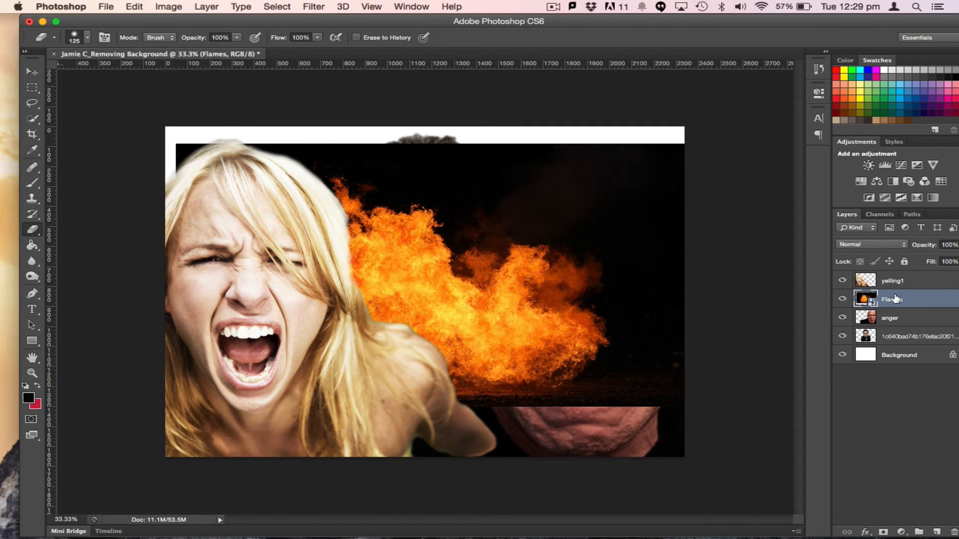
pyautogui.rightClick(894, 298)
pyautogui.click(840, 236)
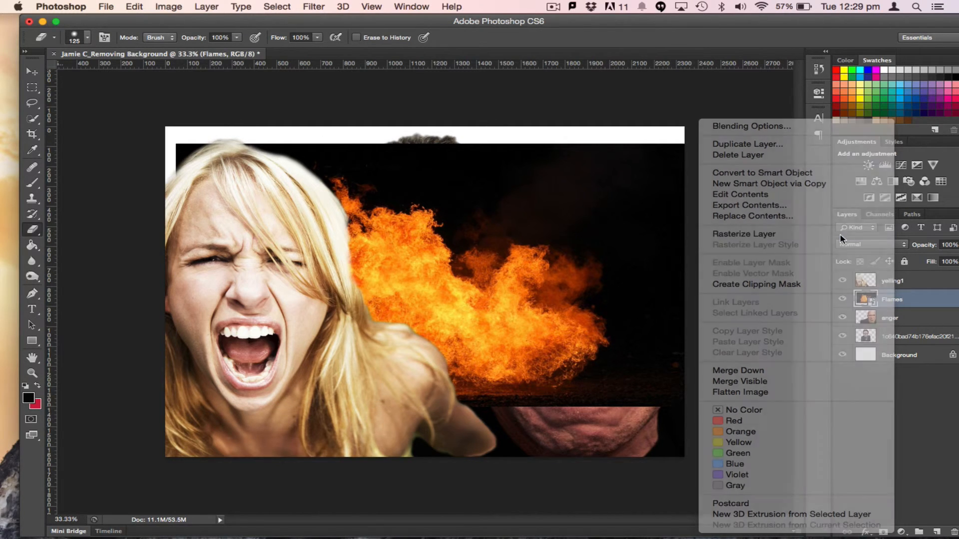
pyautogui.click(842, 280)
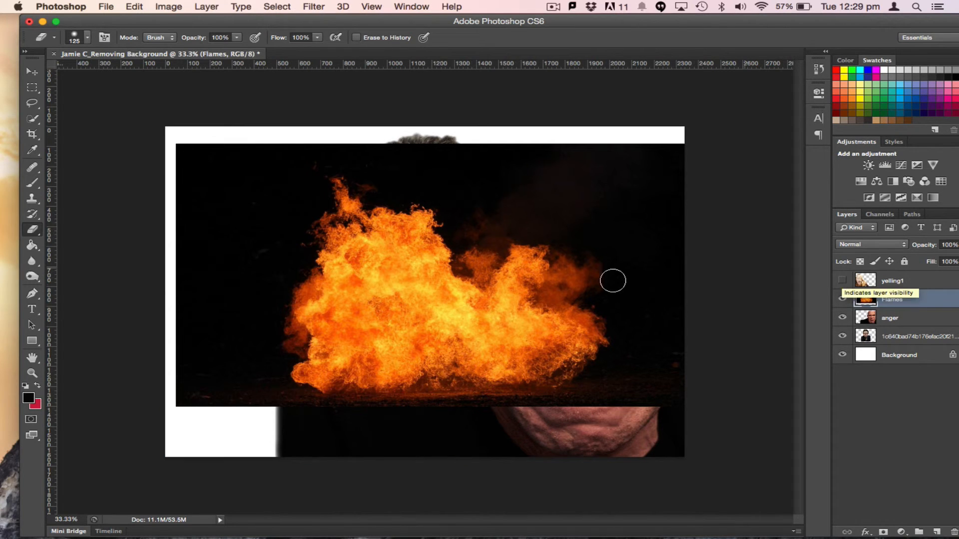
pyautogui.click(38, 120)
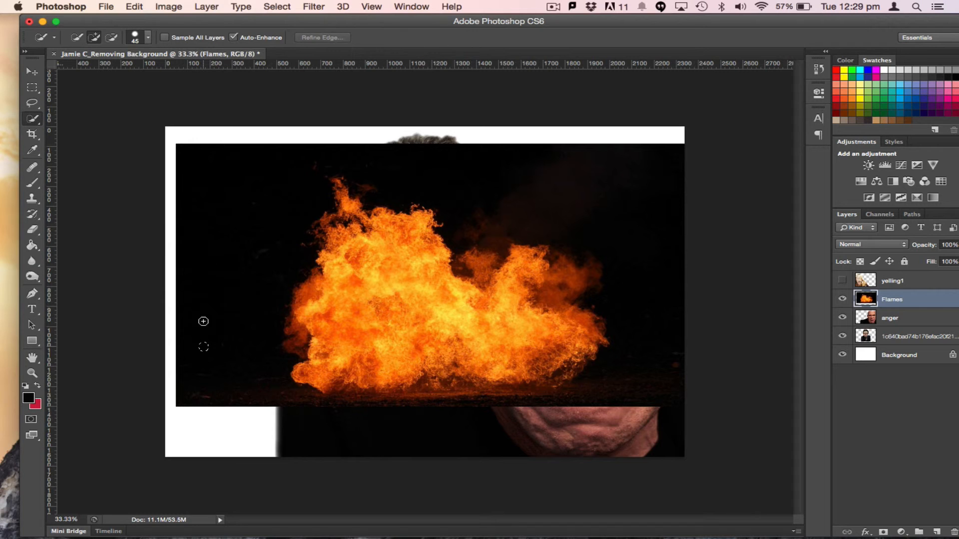
pyautogui.moveTo(204, 321)
pyautogui.mouseDown()
pyautogui.moveTo(248, 237)
pyautogui.moveTo(201, 338)
pyautogui.moveTo(201, 371)
pyautogui.moveTo(225, 258)
pyautogui.moveTo(274, 161)
pyautogui.moveTo(391, 165)
pyautogui.moveTo(465, 228)
pyautogui.moveTo(533, 188)
pyautogui.moveTo(534, 223)
pyautogui.moveTo(633, 248)
pyautogui.moveTo(628, 331)
pyautogui.moveTo(549, 380)
pyautogui.mouseUp()
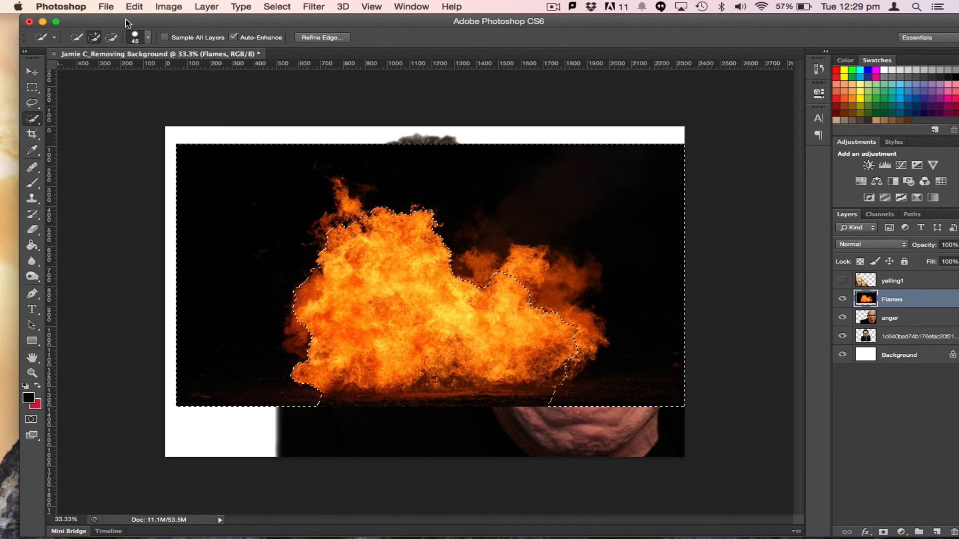
pyautogui.keyDown('alt'); pyautogui.click(339, 200); pyautogui.keyUp('alt')
pyautogui.moveTo(339, 199); pyautogui.dragTo(356, 228)
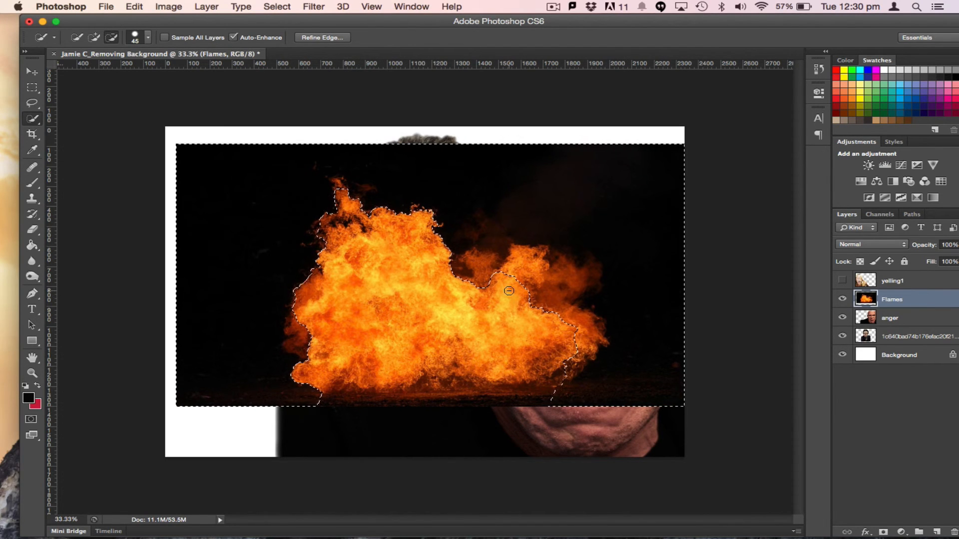
pyautogui.moveTo(513, 293)
pyautogui.mouseDown()
pyautogui.moveTo(541, 296)
pyautogui.moveTo(556, 376)
pyautogui.mouseUp()
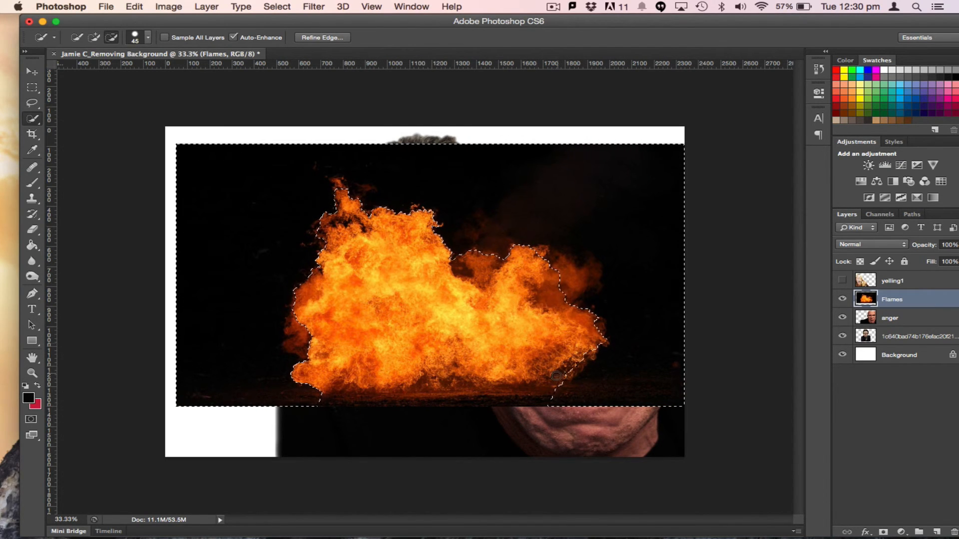
# Refine the selection edge, delete the flames' dark background, and deselect
pyautogui.click(329, 39)
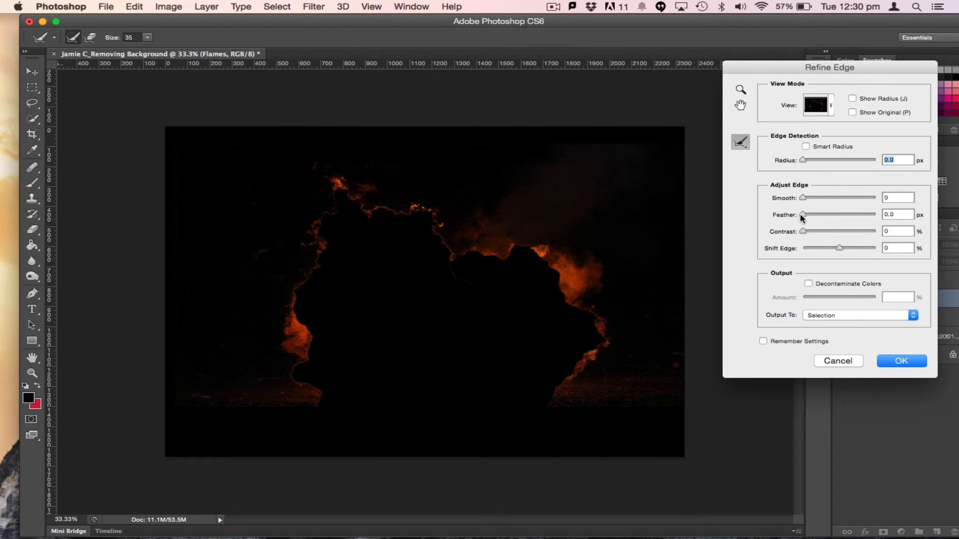
pyautogui.click(894, 362)
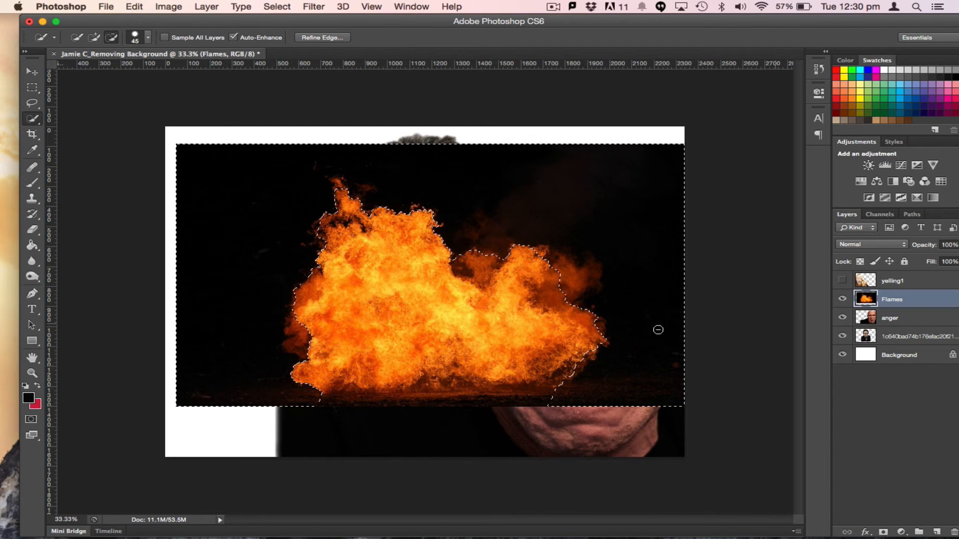
pyautogui.press('Delete')
pyautogui.press('super+d')
# Erase the flames layer's leftover outline and move the flames up to the top of the bald man's head
pyautogui.click(32, 229)
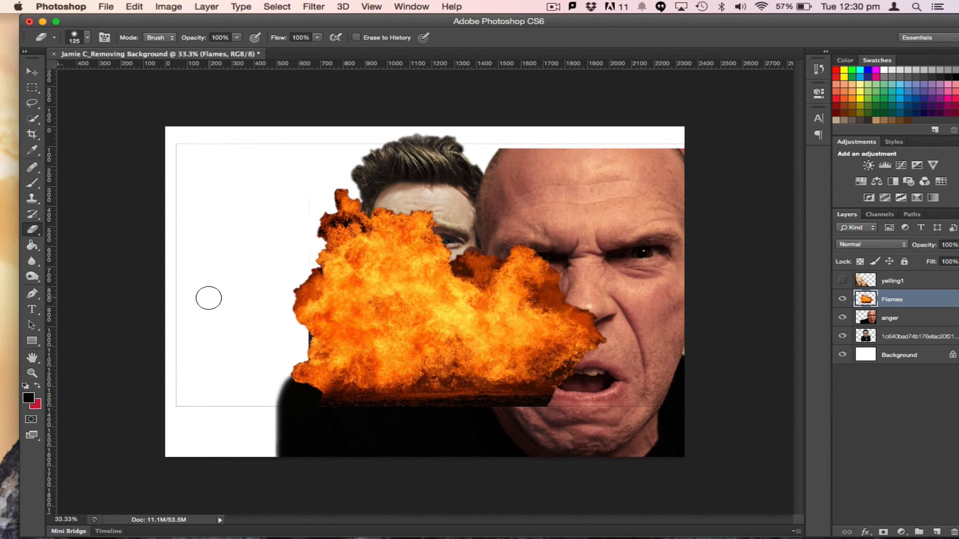
pyautogui.moveTo(273, 409)
pyautogui.mouseDown()
pyautogui.moveTo(303, 406)
pyautogui.moveTo(152, 399)
pyautogui.moveTo(157, 386)
pyautogui.moveTo(180, 388)
pyautogui.moveTo(172, 177)
pyautogui.moveTo(354, 147)
pyautogui.moveTo(272, 136)
pyautogui.moveTo(712, 148)
pyautogui.mouseUp()
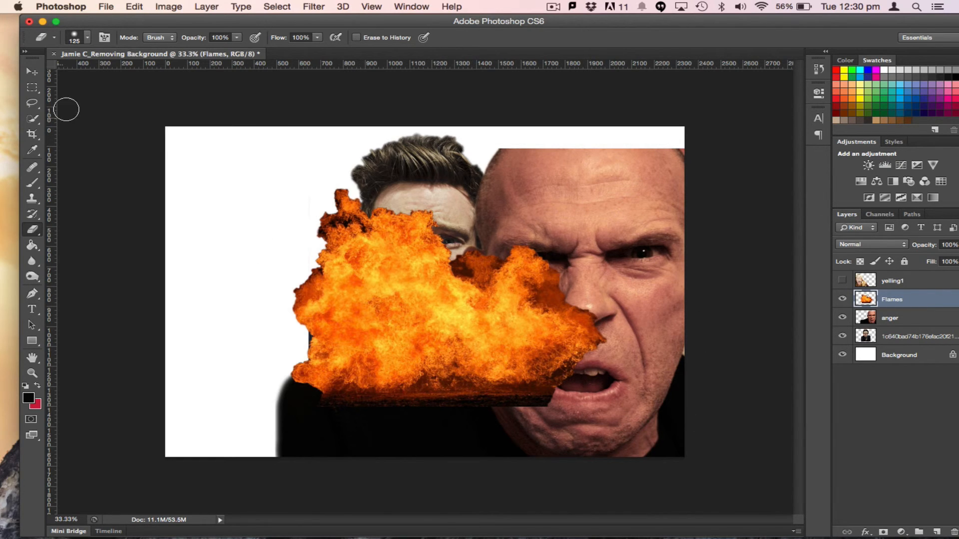
pyautogui.click(32, 72)
pyautogui.moveTo(480, 353)
pyautogui.mouseDown()
pyautogui.moveTo(614, 220)
pyautogui.moveTo(630, 110)
pyautogui.moveTo(630, 140)
pyautogui.moveTo(629, 130)
pyautogui.mouseUp()
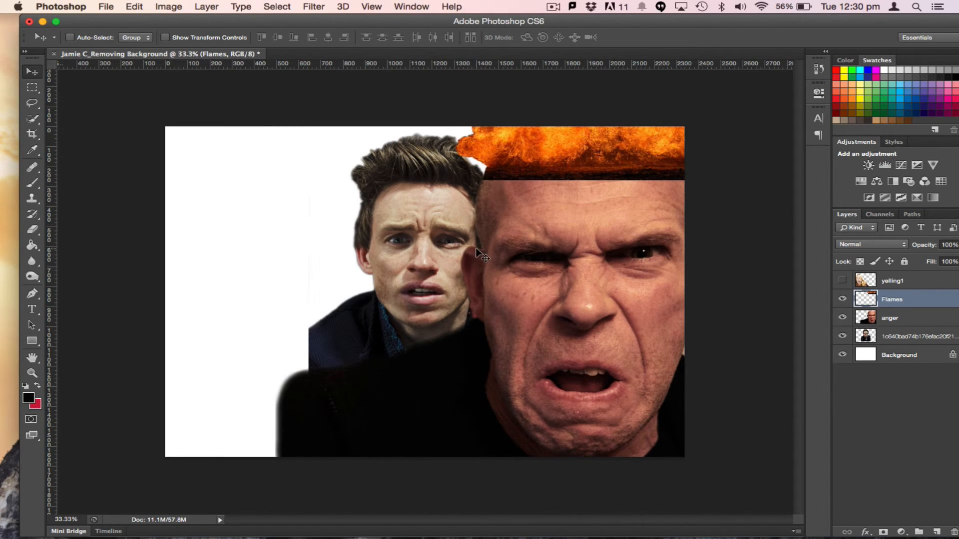
# Free Transform the flames to about 77% width and 75% height, positioned along the top of the bald man's head
pyautogui.click(135, 6)
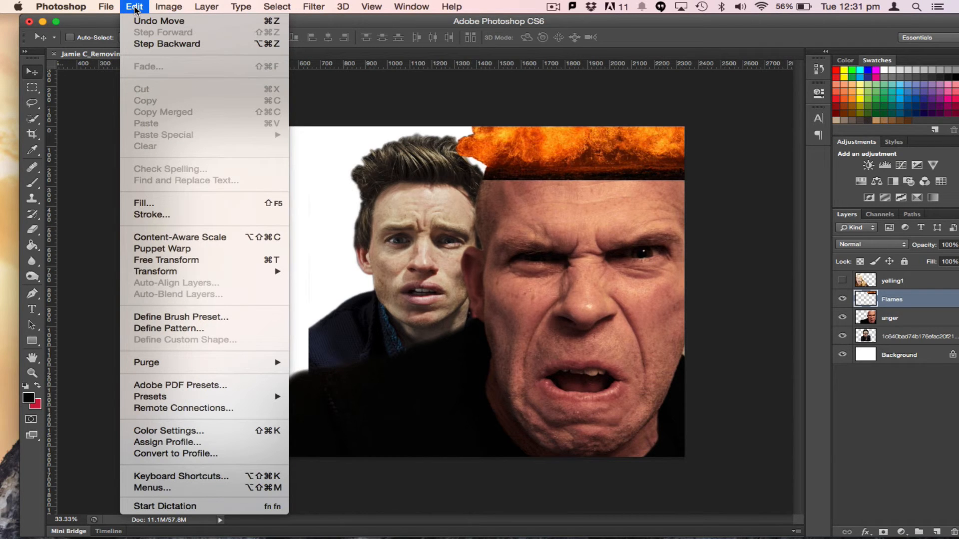
pyautogui.click(196, 265)
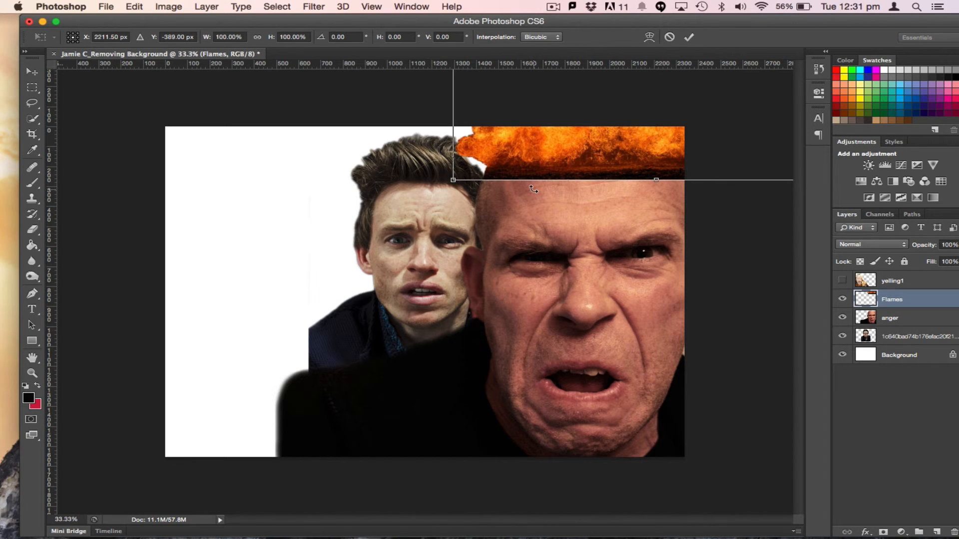
pyautogui.press('super+minus')
pyautogui.press('super+minus')
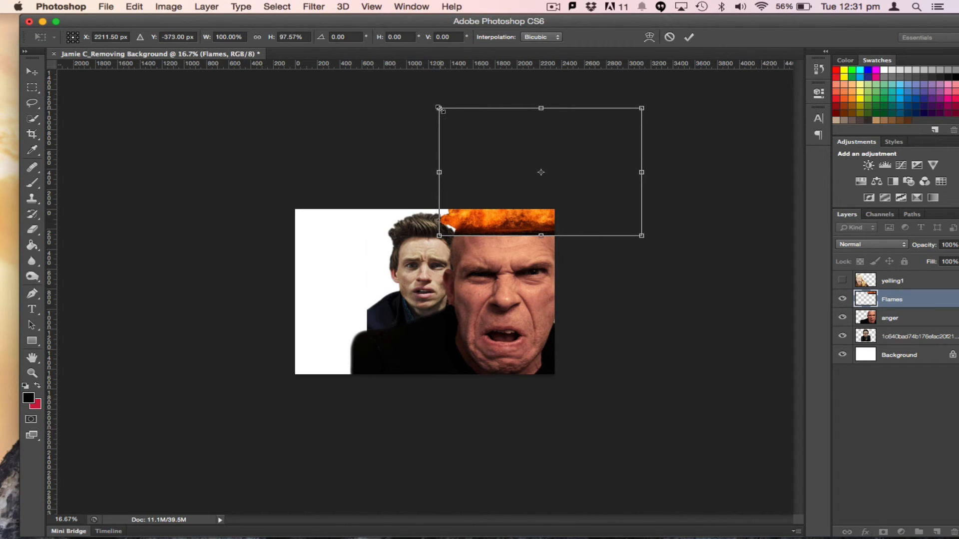
pyautogui.moveTo(441, 106); pyautogui.dragTo(556, 180)
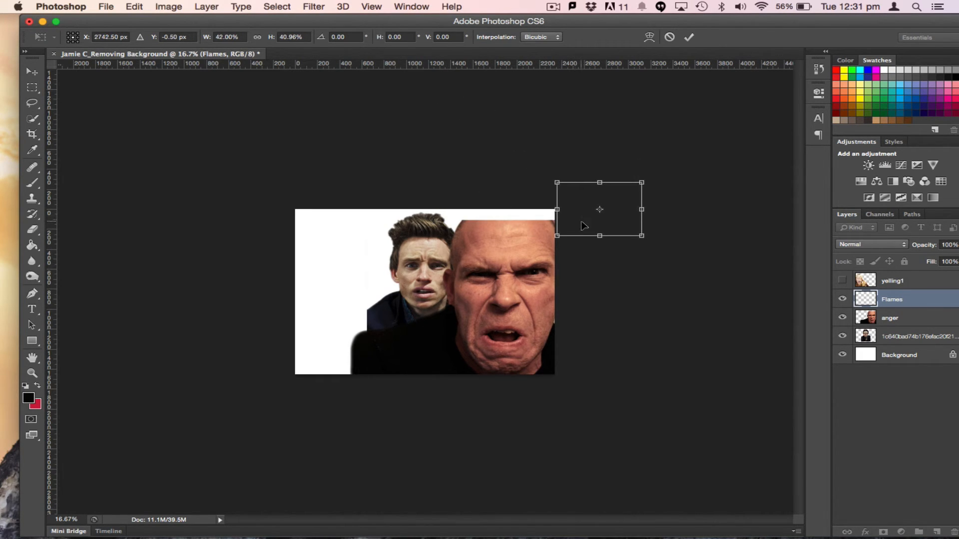
pyautogui.moveTo(580, 220); pyautogui.dragTo(480, 210)
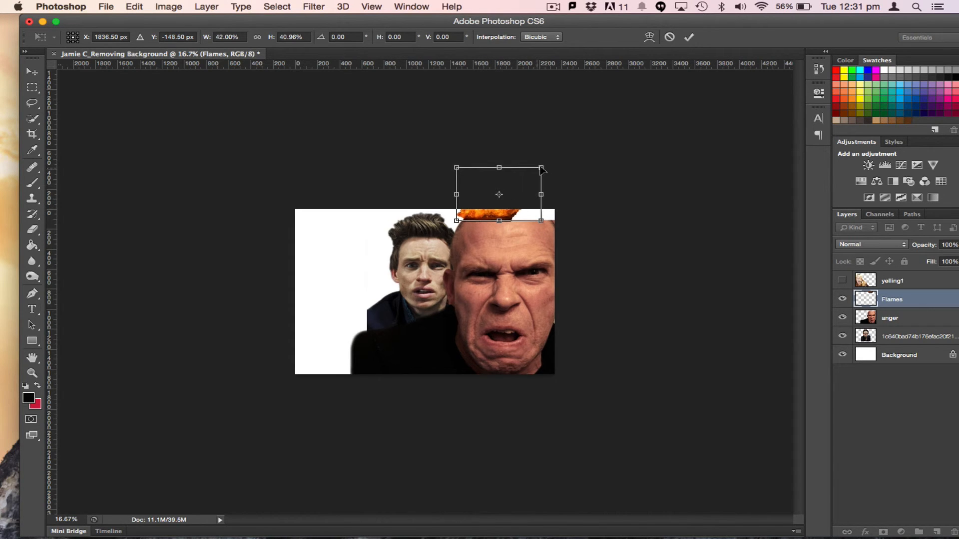
pyautogui.moveTo(545, 168); pyautogui.dragTo(625, 130)
pyautogui.moveTo(519, 205); pyautogui.dragTo(515, 210)
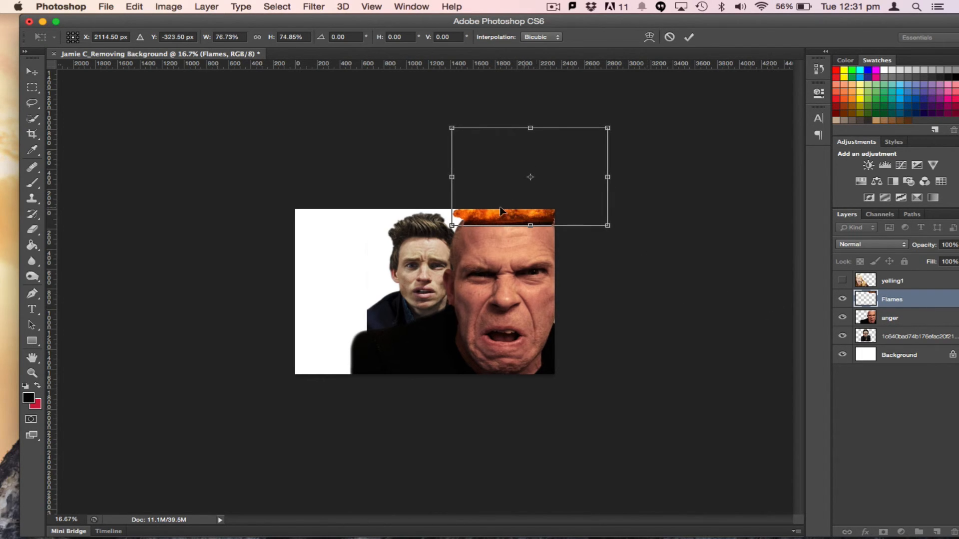
pyautogui.press('Return')
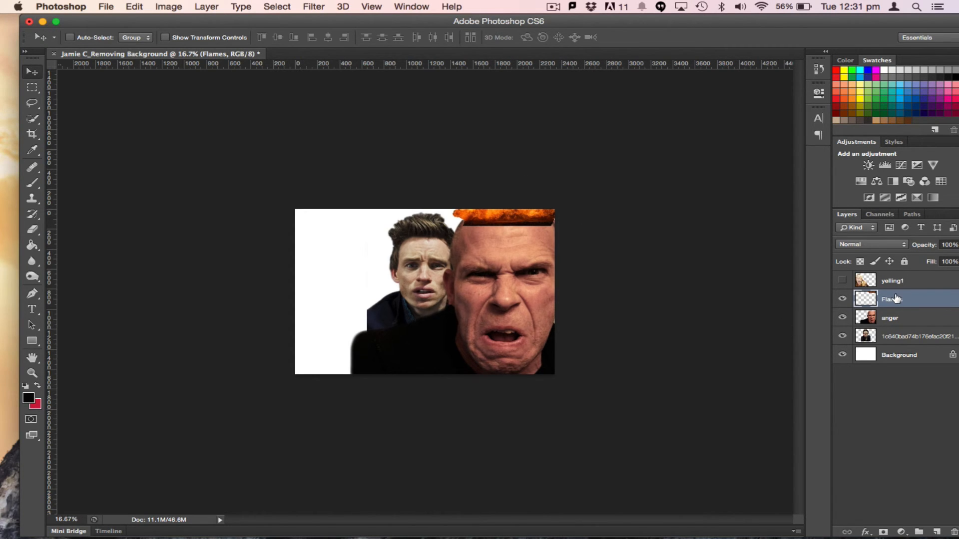
# Move the Flames layer beneath the anger layer and make the yelling1 layer visible again
pyautogui.moveTo(899, 298); pyautogui.dragTo(895, 324)
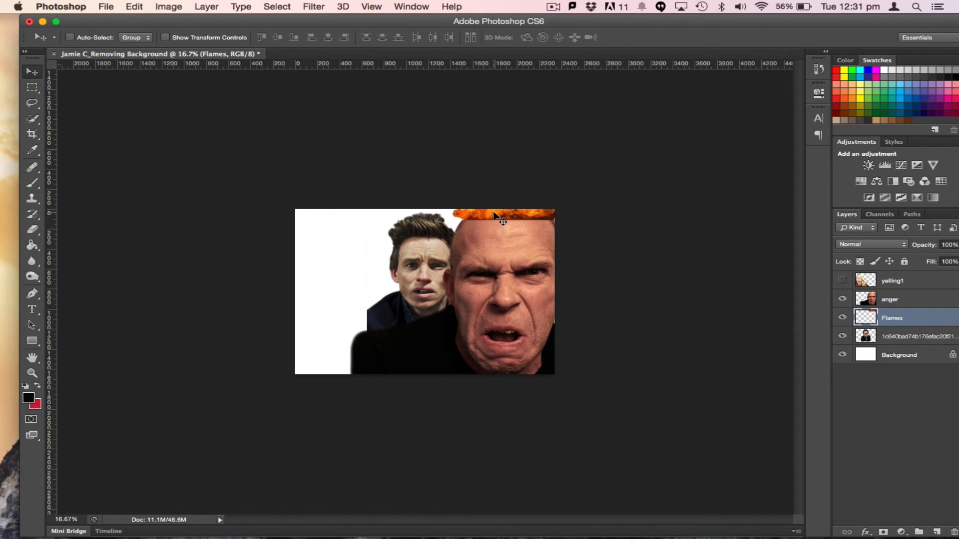
pyautogui.click(843, 281)
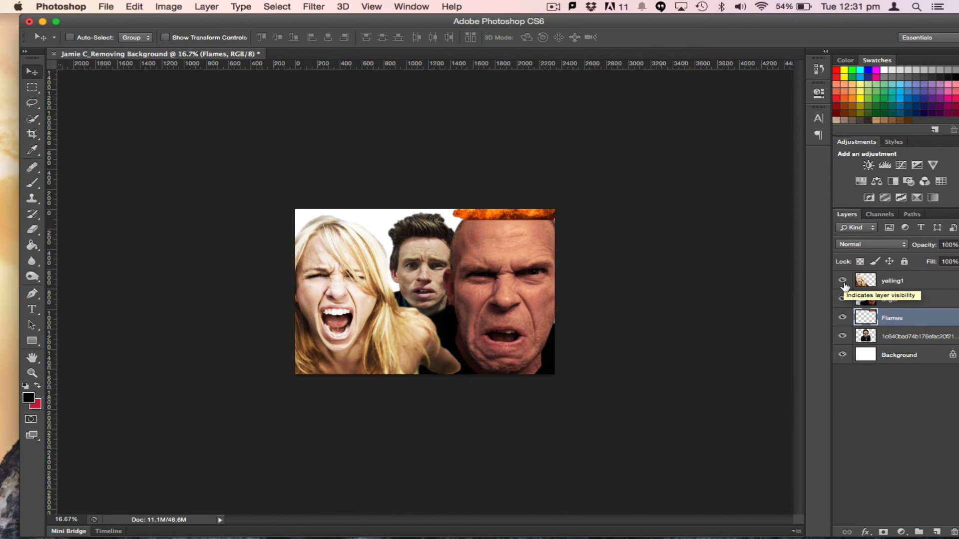
# Add a near-black #050505 Solid Color fill layer and move it just above the Background layer
pyautogui.click(901, 532)
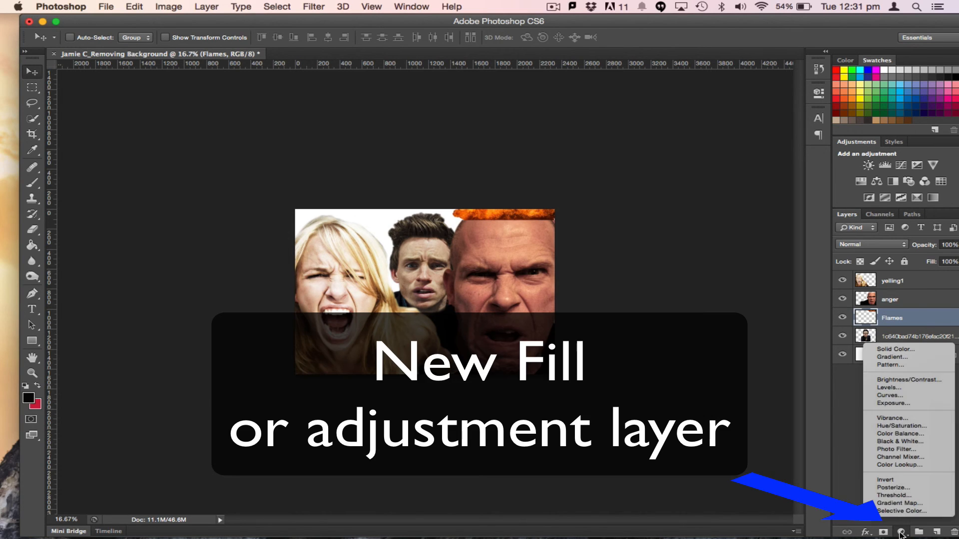
pyautogui.click(898, 351)
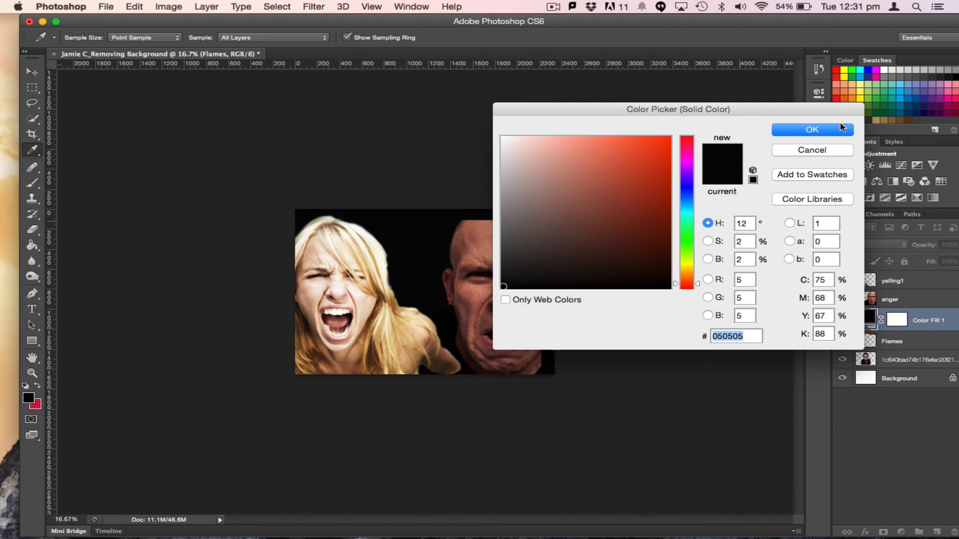
pyautogui.click(813, 130)
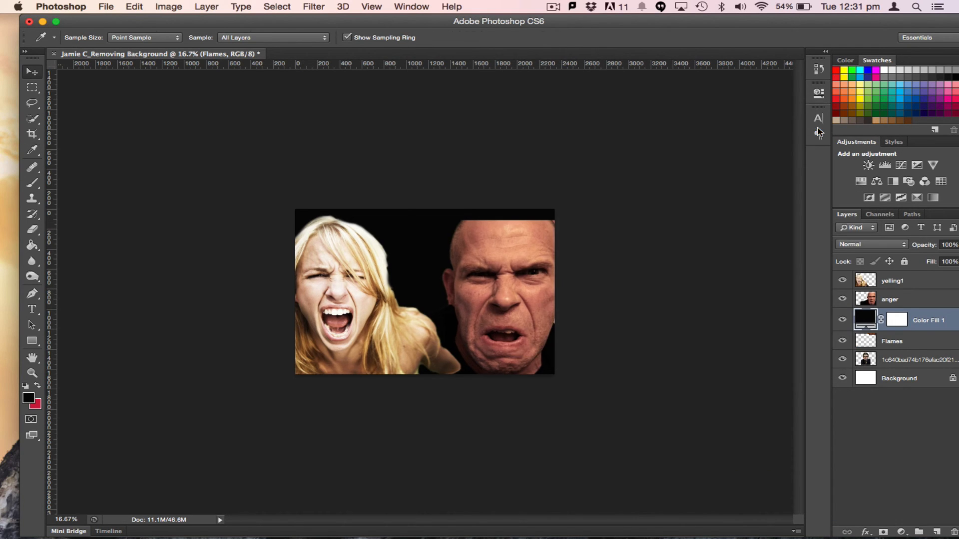
pyautogui.moveTo(926, 318); pyautogui.dragTo(917, 364)
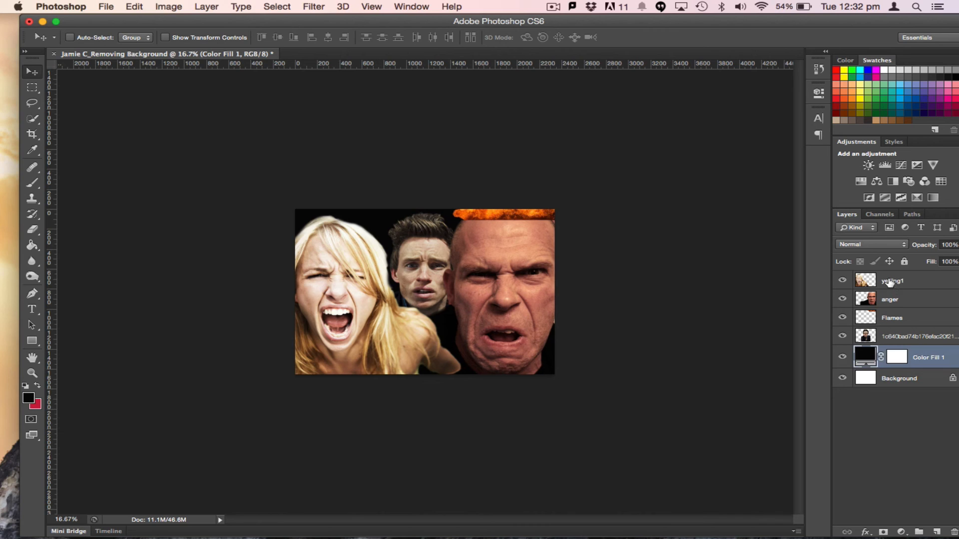
# Select the yelling1 layer and shift it slightly to the right
pyautogui.click(866, 282)
pyautogui.moveTo(313, 323); pyautogui.dragTo(325, 326)
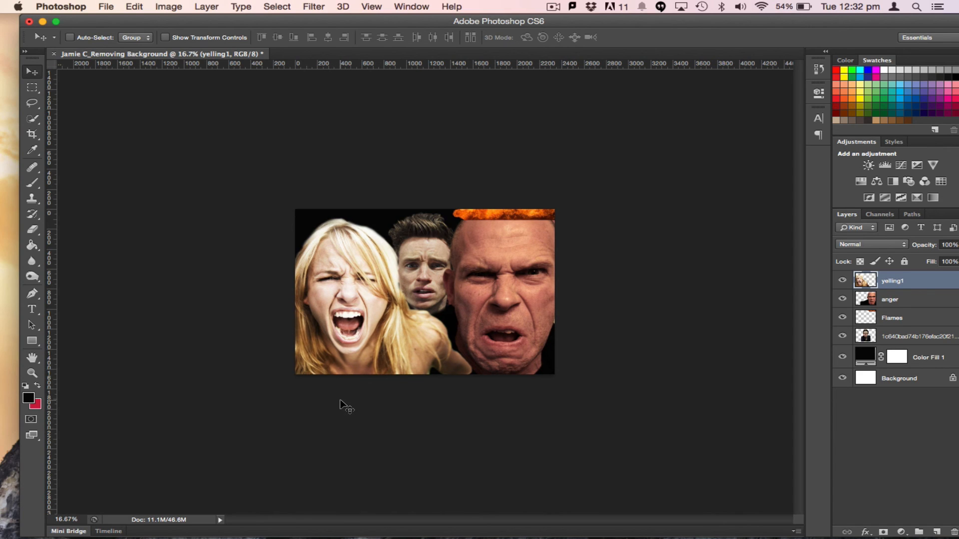
# Save the composition as a layered Photoshop file in the Yr 10 Photoshop Images folder
pyautogui.click(107, 6)
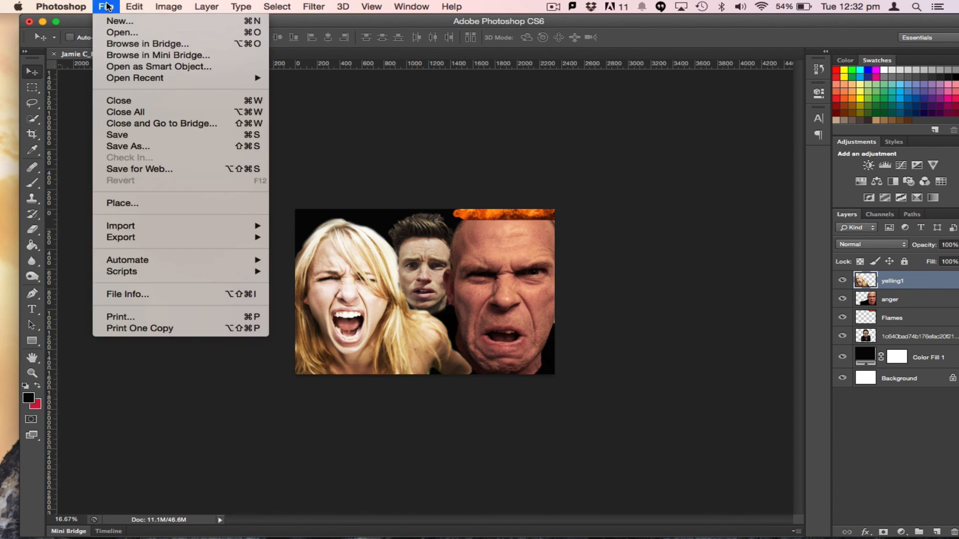
pyautogui.click(149, 146)
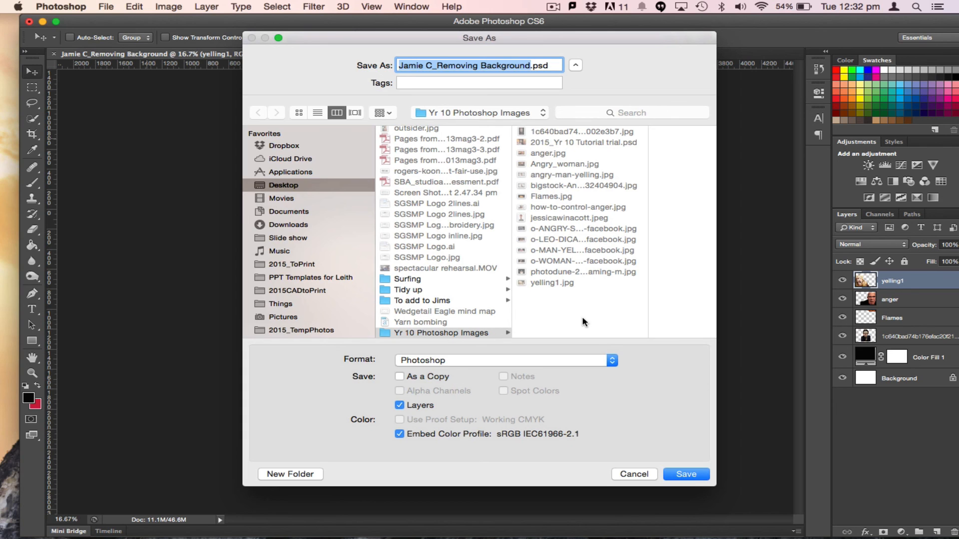
pyautogui.click(689, 476)
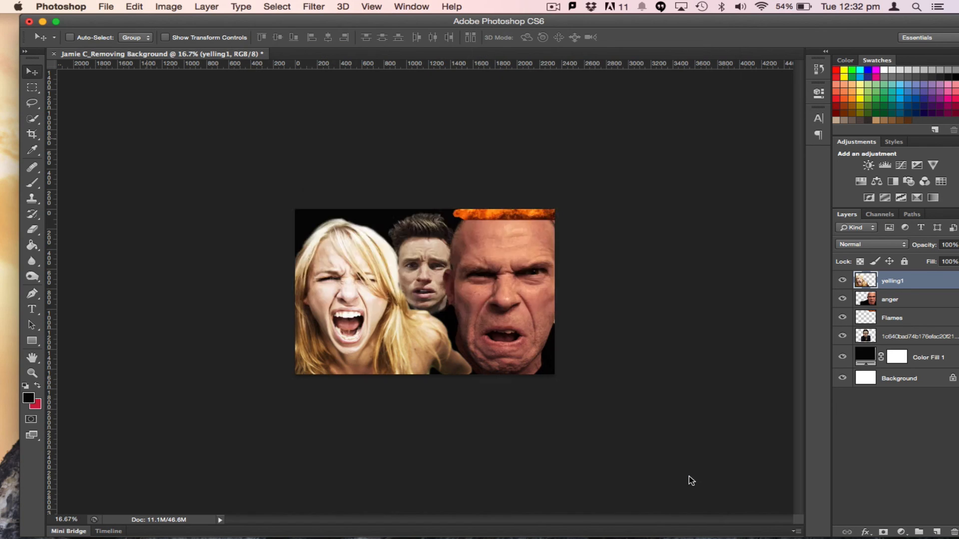